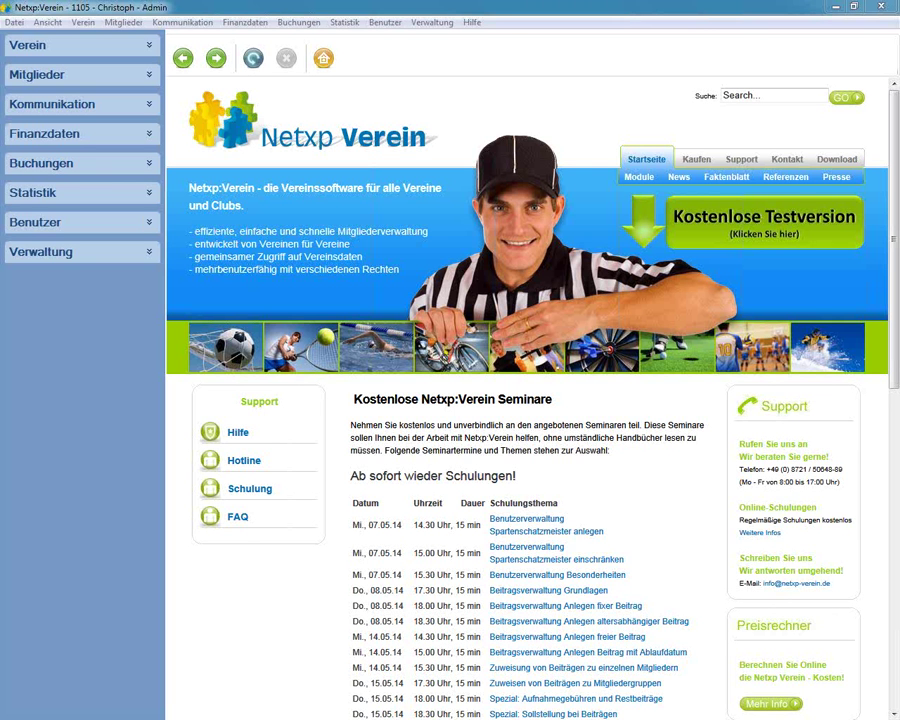
- Expand the Benutzer group in the sidebar to show Benutzerdetails, Benutzerliste and Tätigkeitsberichte
{"action": "left_click", "coordinate": [60, 222]}
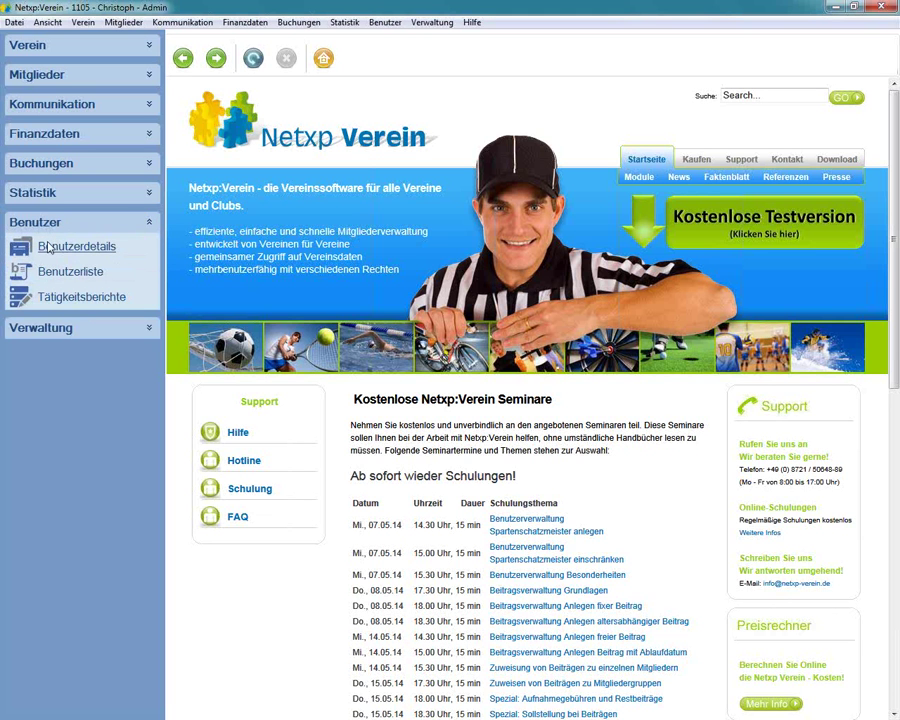
- Open the Benutzerliste, widen its Loginname column, and start creating a new user
{"action": "left_click", "coordinate": [44, 270]}
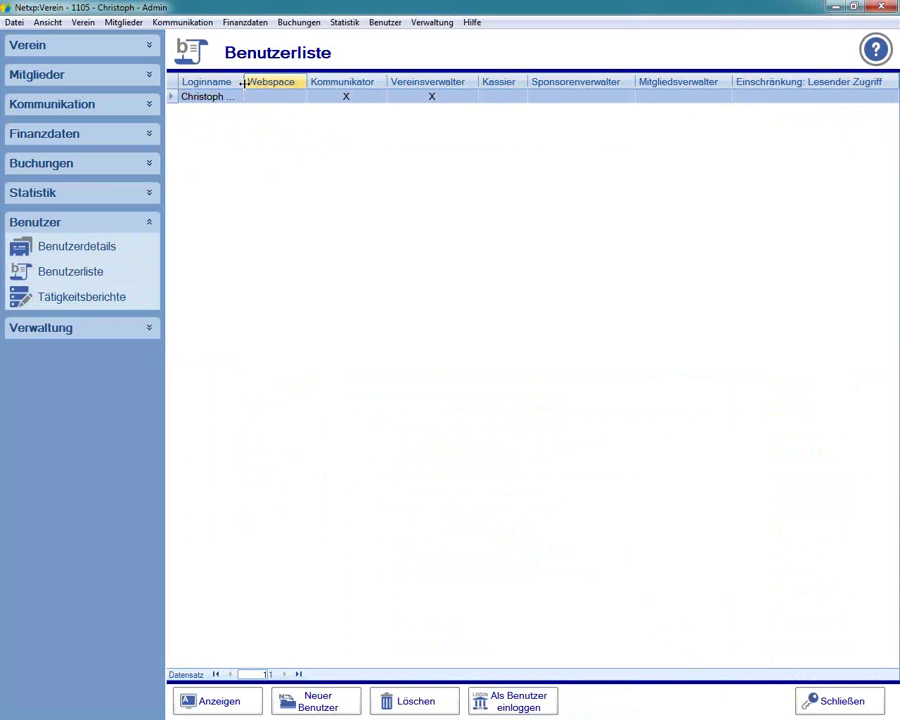
{"action": "left_click_drag", "start_coordinate": [243, 82], "coordinate": [263, 90]}
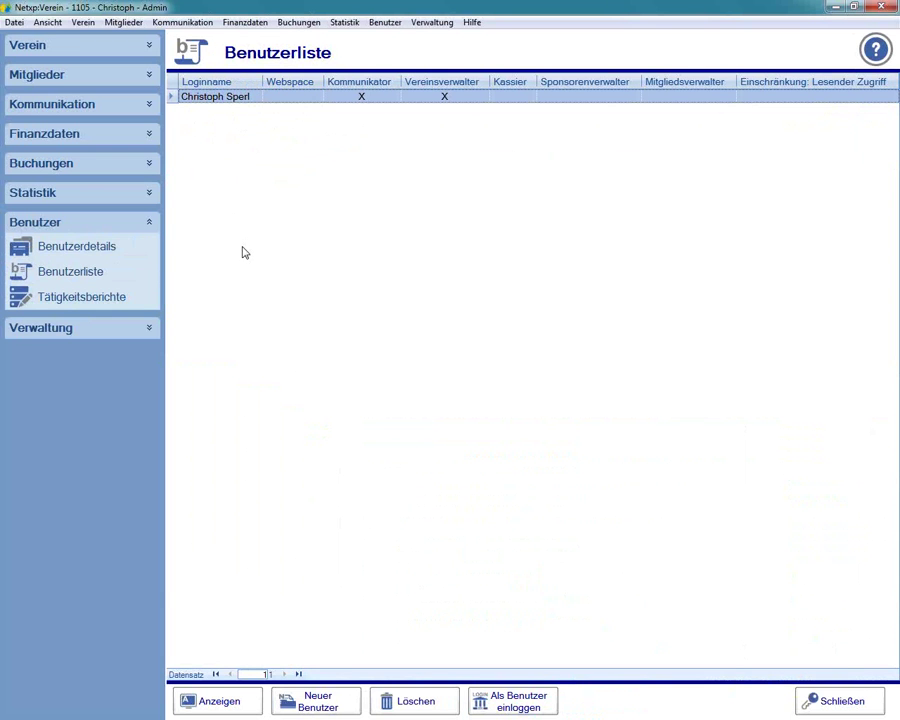
{"action": "left_click", "coordinate": [318, 705]}
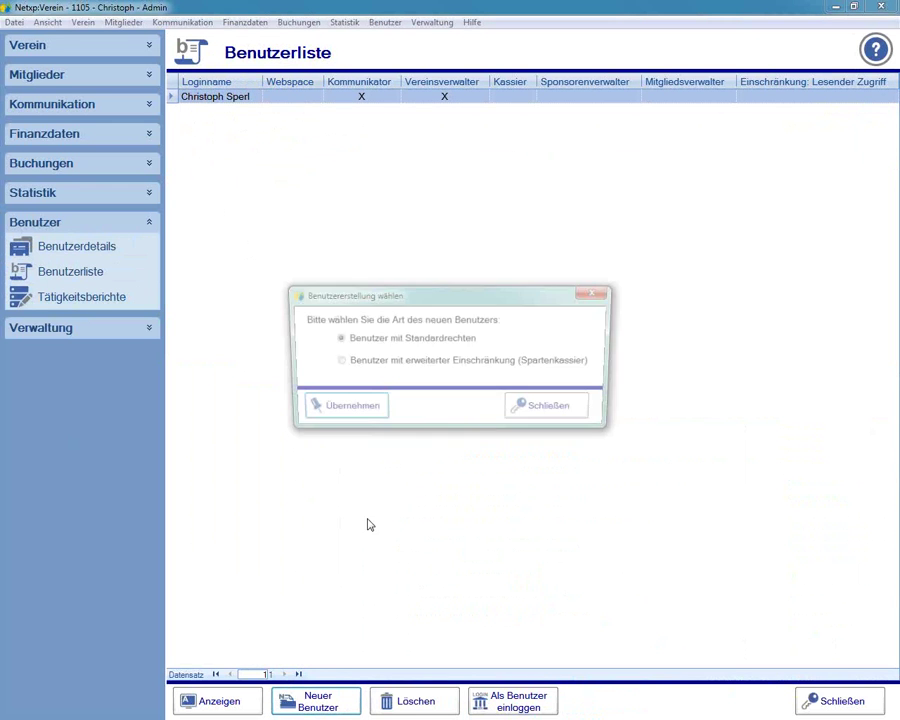
- Choose the 'Benutzer mit erweiterter Einschränkung (Spartenkassier)' user type and confirm it
{"action": "left_click_drag", "start_coordinate": [398, 300], "coordinate": [413, 171]}
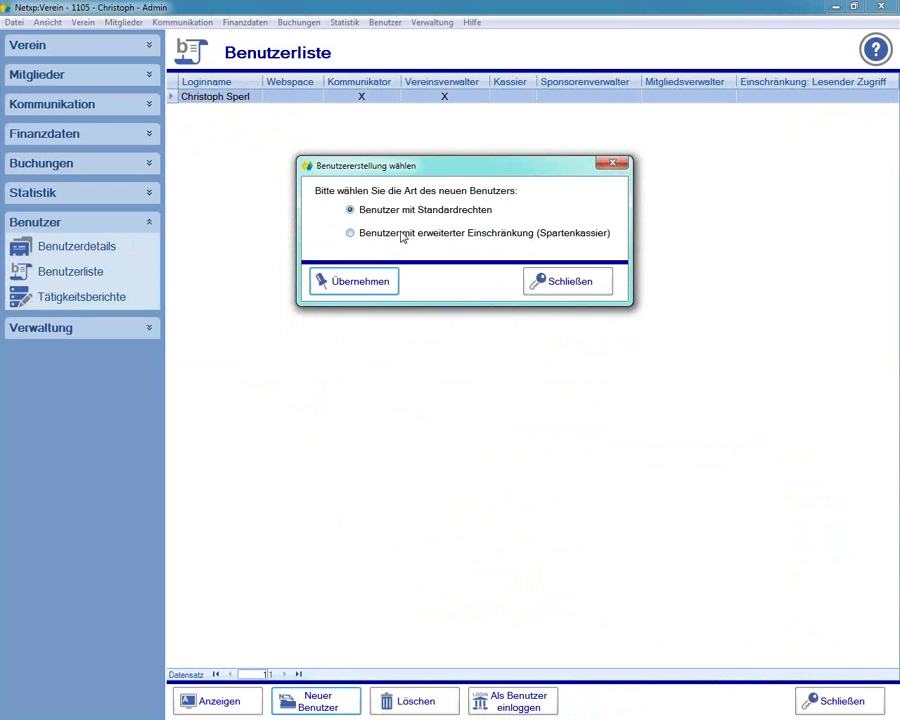
{"action": "left_click", "coordinate": [470, 233]}
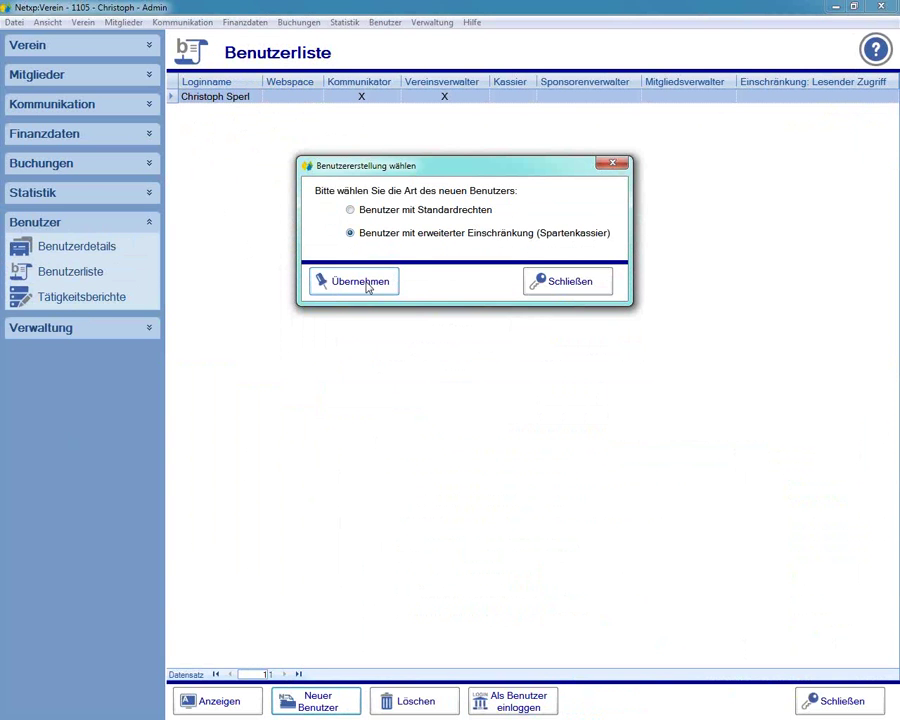
{"action": "left_click", "coordinate": [368, 285]}
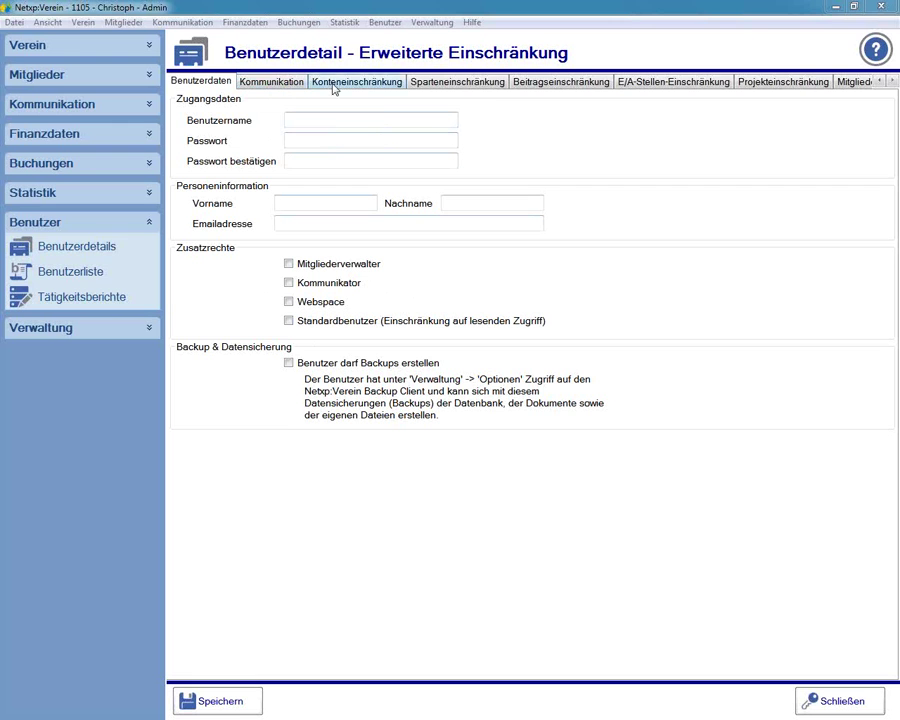
- Enter 'Spartenschatzmeister Fusball' as the Benutzername
{"action": "left_click", "coordinate": [889, 82]}
{"action": "left_click", "coordinate": [889, 82]}
{"action": "left_click", "coordinate": [882, 82]}
{"action": "left_click", "coordinate": [882, 82]}
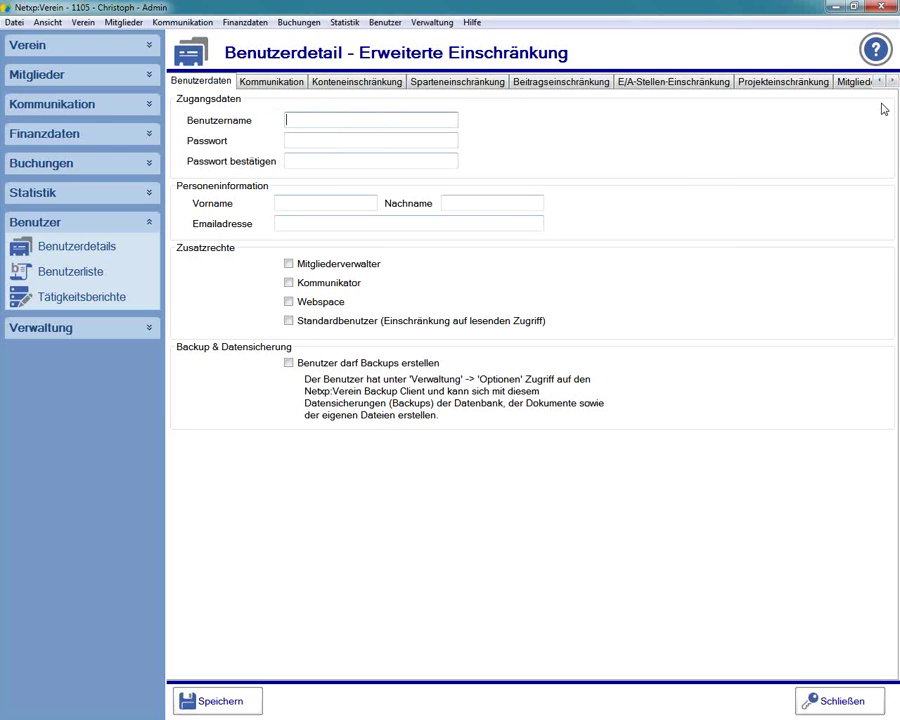
{"action": "type", "text": "Spartenschatzmeister"}
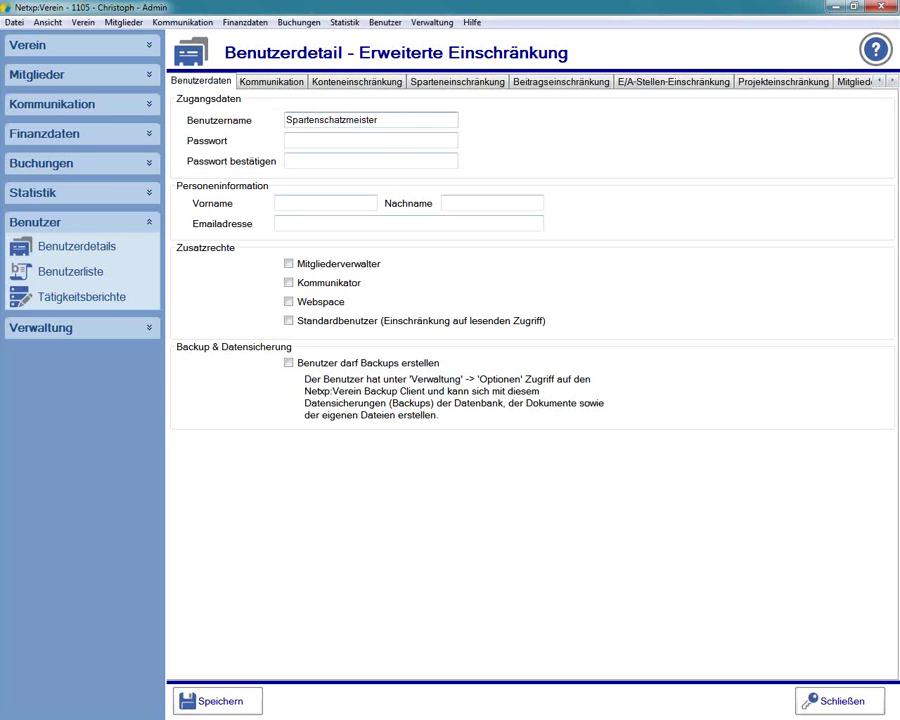
{"action": "type", "text": " Fusball"}
- Enter a matching eight-character password in Passwort and Passwort bestätigen
{"action": "left_click", "coordinate": [420, 142]}
{"action": "type", "text": "•••••"}
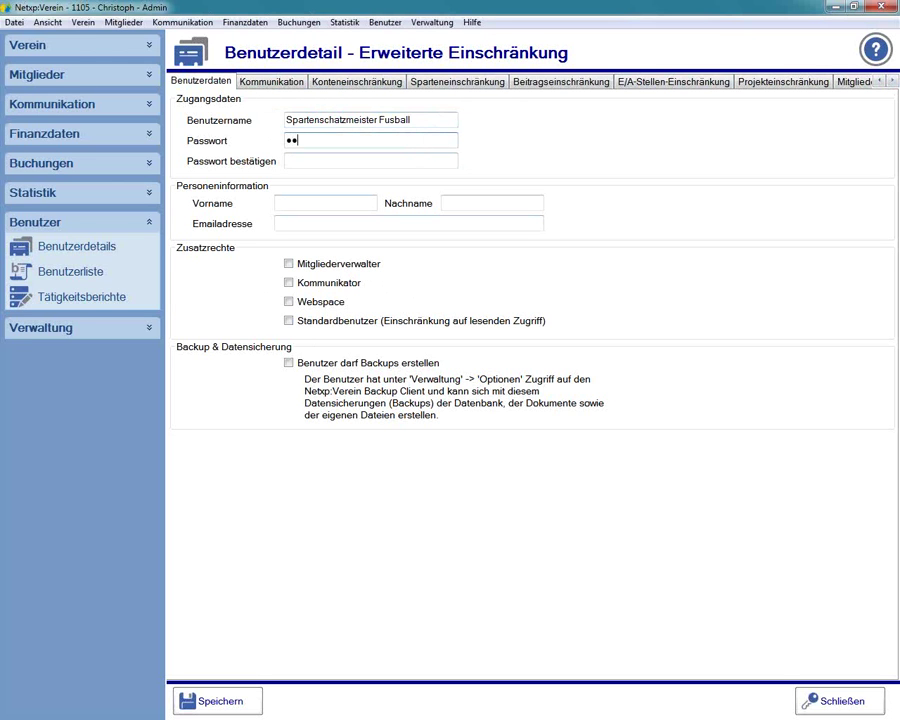
{"action": "type", "text": "•••"}
{"action": "key", "text": "Tab"}
{"action": "type", "text": "1234"}
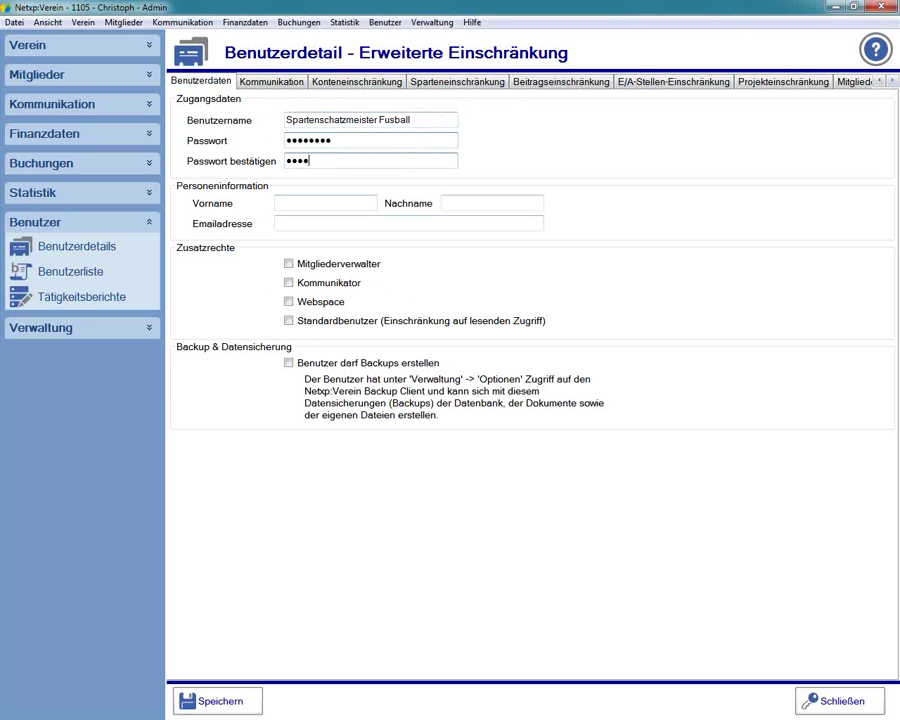
{"action": "type", "text": "5678"}
{"action": "left_click_drag", "start_coordinate": [438, 139], "coordinate": [195, 155]}
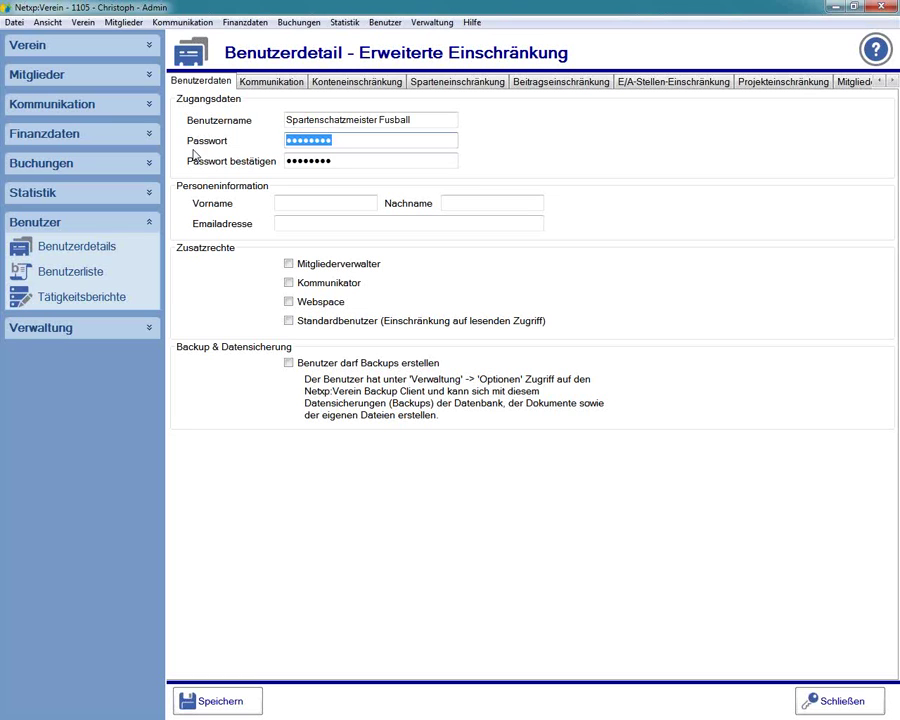
{"action": "type", "text": "12345678"}
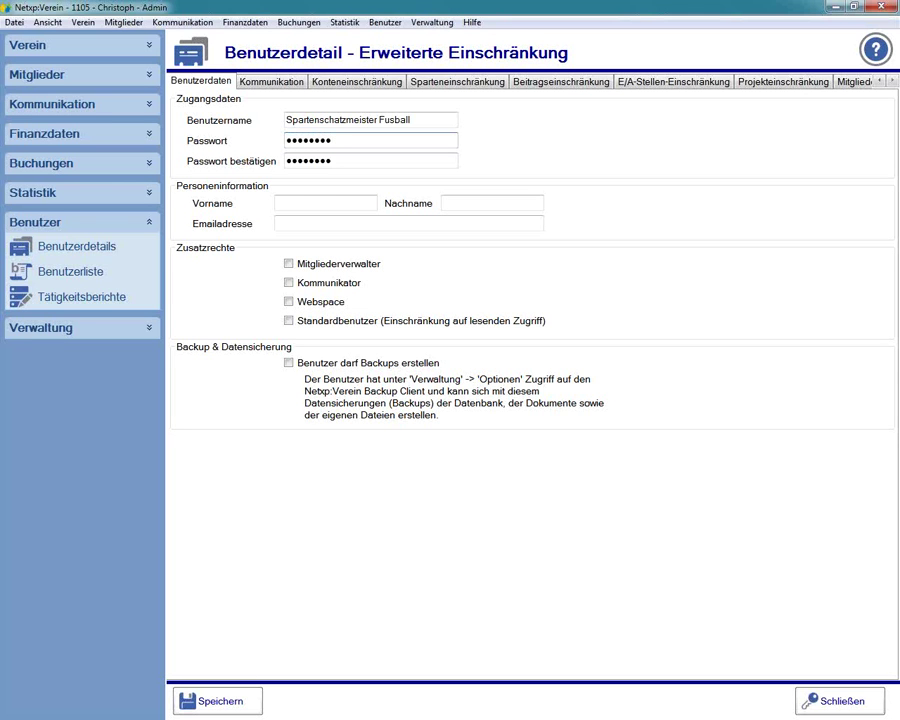
{"action": "left_click", "coordinate": [319, 203]}
- Fill in the user's first name, last name and e-mail address, then save the new user
{"action": "type", "text": "Hebert"}
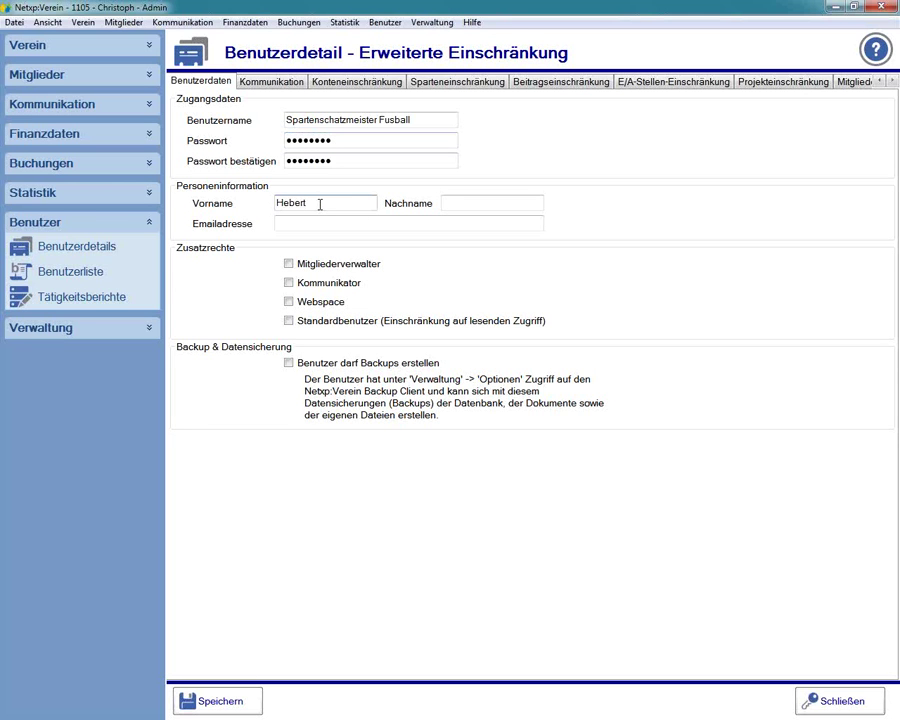
{"action": "key", "text": "Tab"}
{"action": "type", "text": "Haudrauf"}
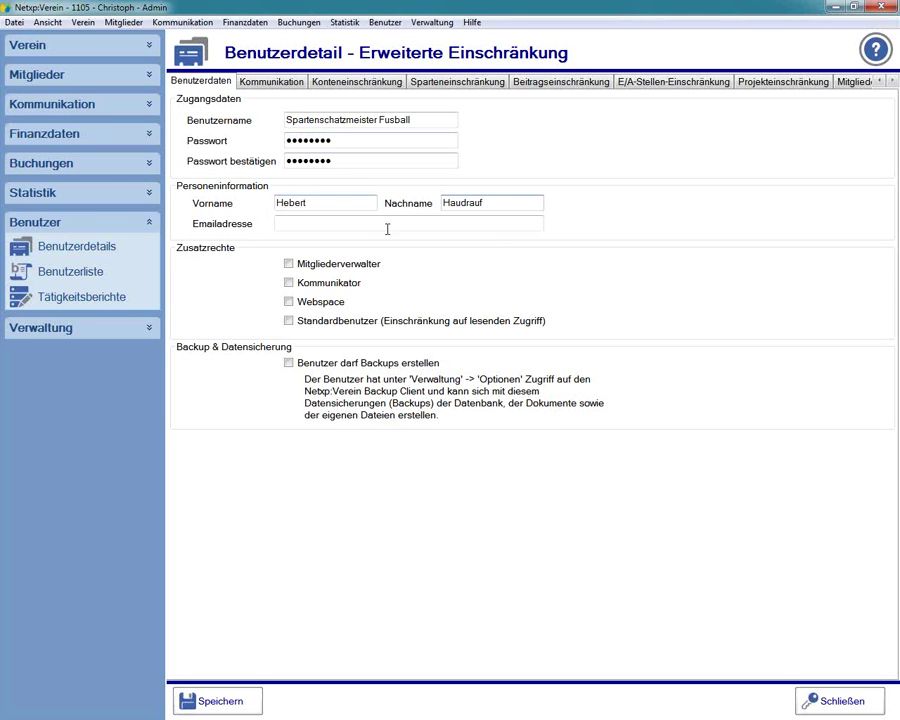
{"action": "left_click", "coordinate": [390, 223]}
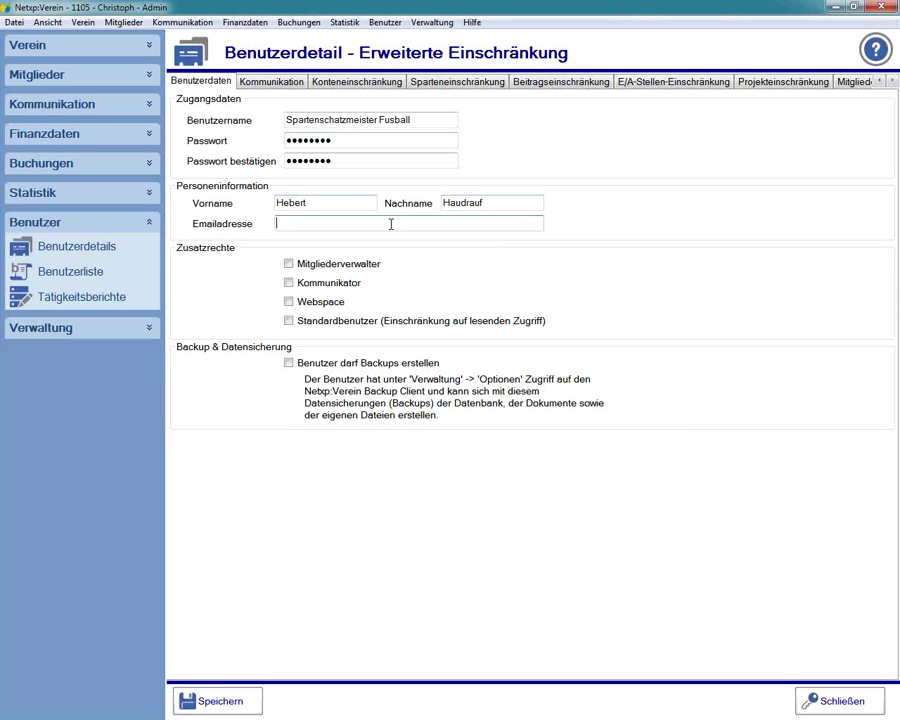
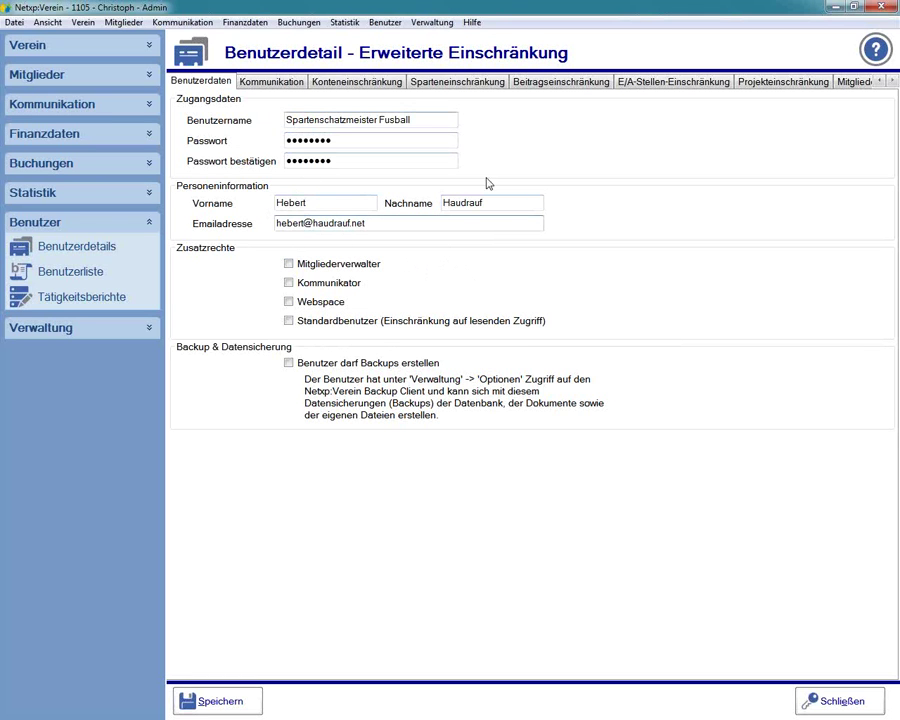
{"action": "left_click", "coordinate": [212, 700]}
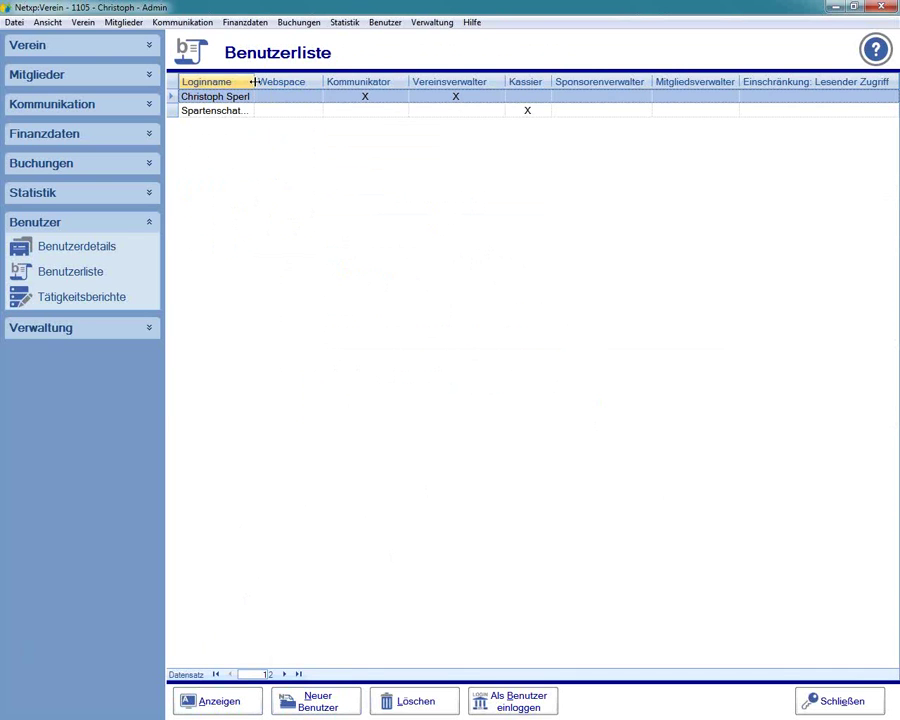
- Widen the Loginname and Kassier columns and select the Spartenschatzmeister Fusball row
{"action": "left_click_drag", "start_coordinate": [256, 84], "coordinate": [324, 84]}
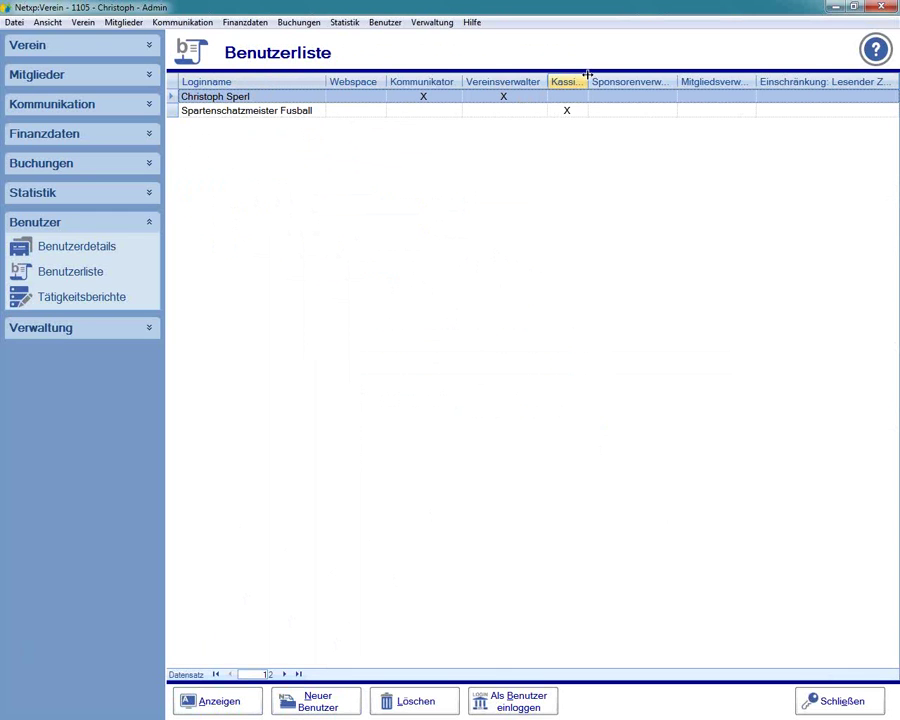
{"action": "left_click_drag", "start_coordinate": [590, 82], "coordinate": [610, 79]}
{"action": "left_click", "coordinate": [234, 112]}
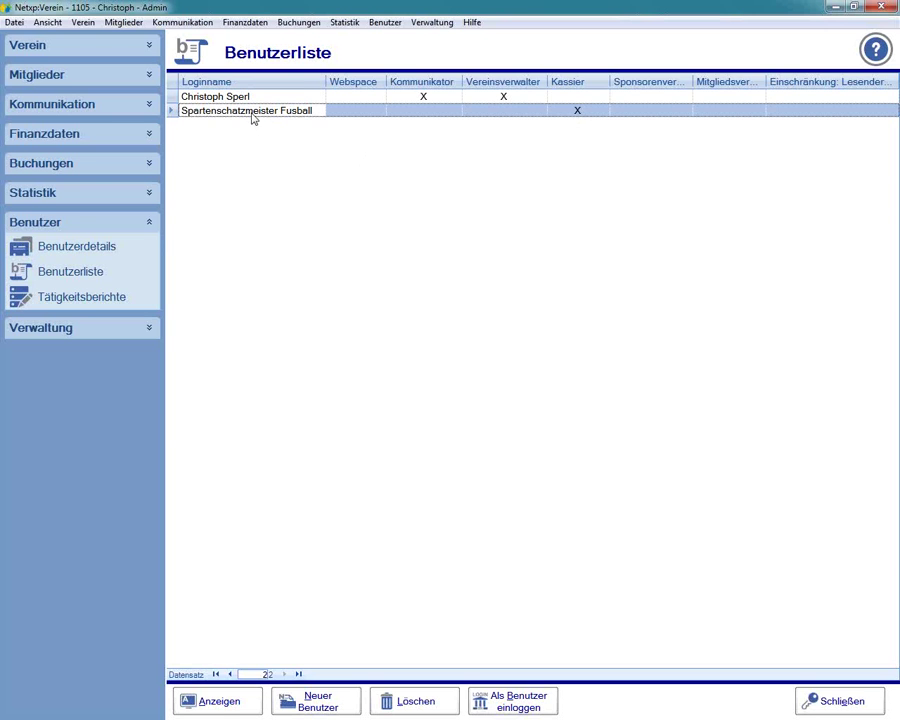
- Open Spartenschatzmeister Fusball's details and tick then untick Mitgliederverwalter, leaving no extra rights
{"action": "double_click", "coordinate": [215, 111]}
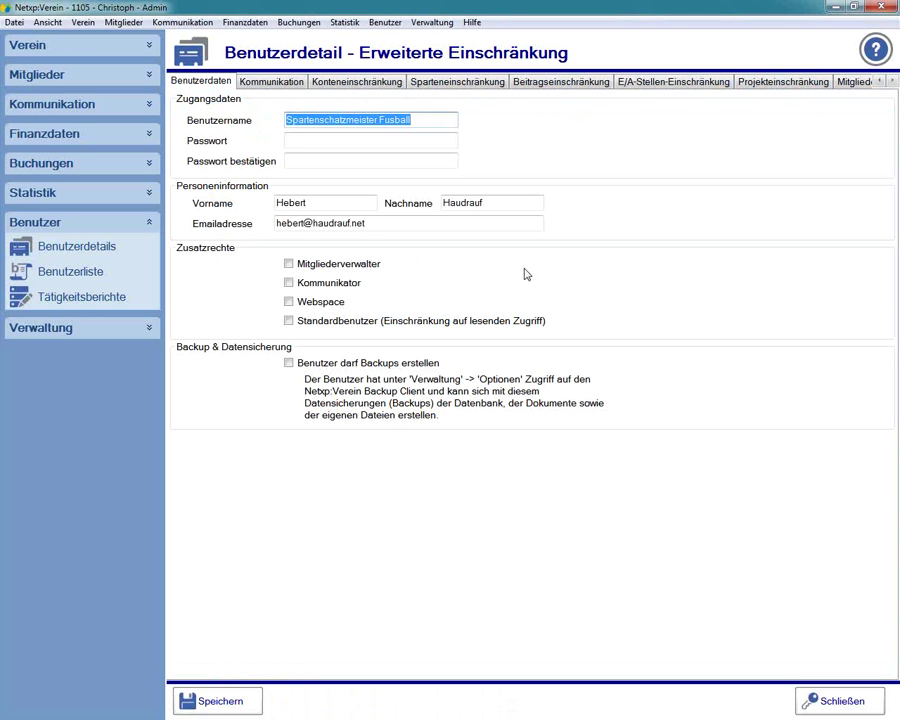
{"action": "left_click", "coordinate": [289, 264]}
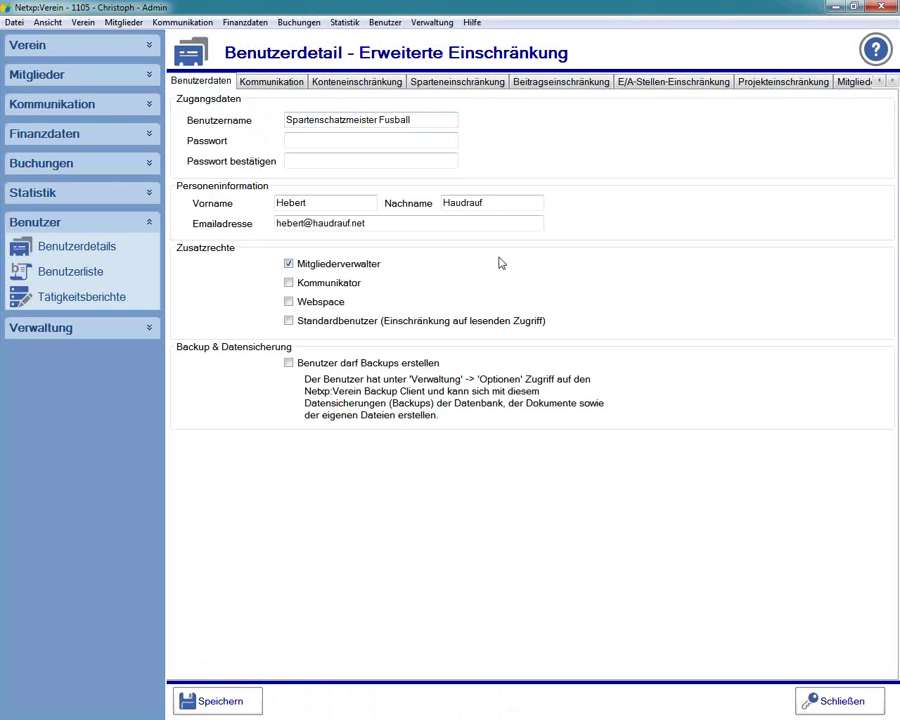
{"action": "left_click", "coordinate": [350, 264]}
- Save the user's details, then log in as Spartenschatzmeister Fusball from the user list
{"action": "left_click", "coordinate": [205, 702]}
{"action": "left_click", "coordinate": [529, 112]}
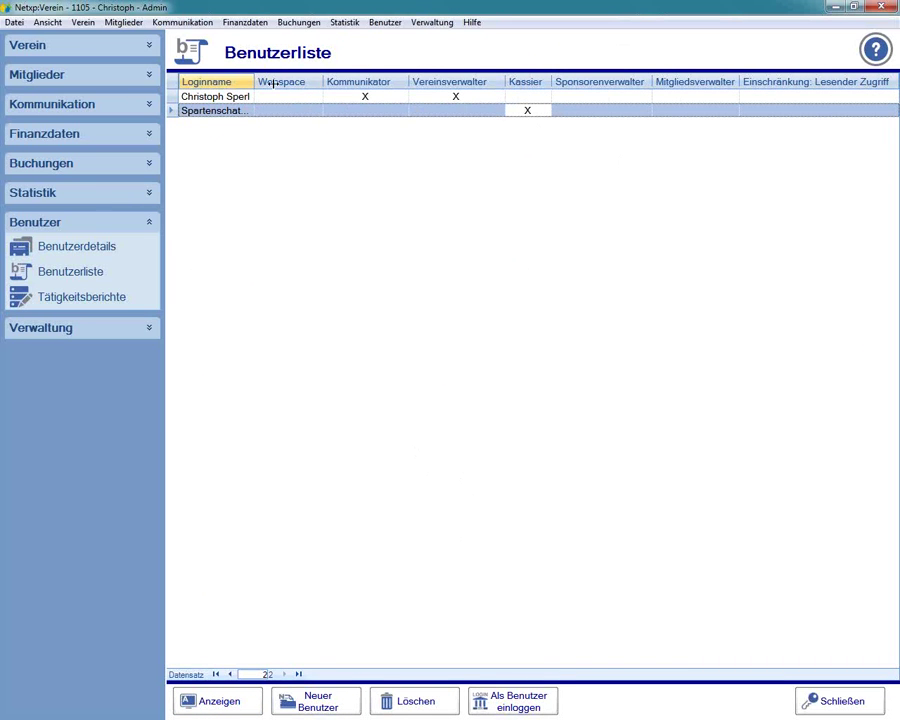
{"action": "left_click_drag", "start_coordinate": [273, 83], "coordinate": [322, 83]}
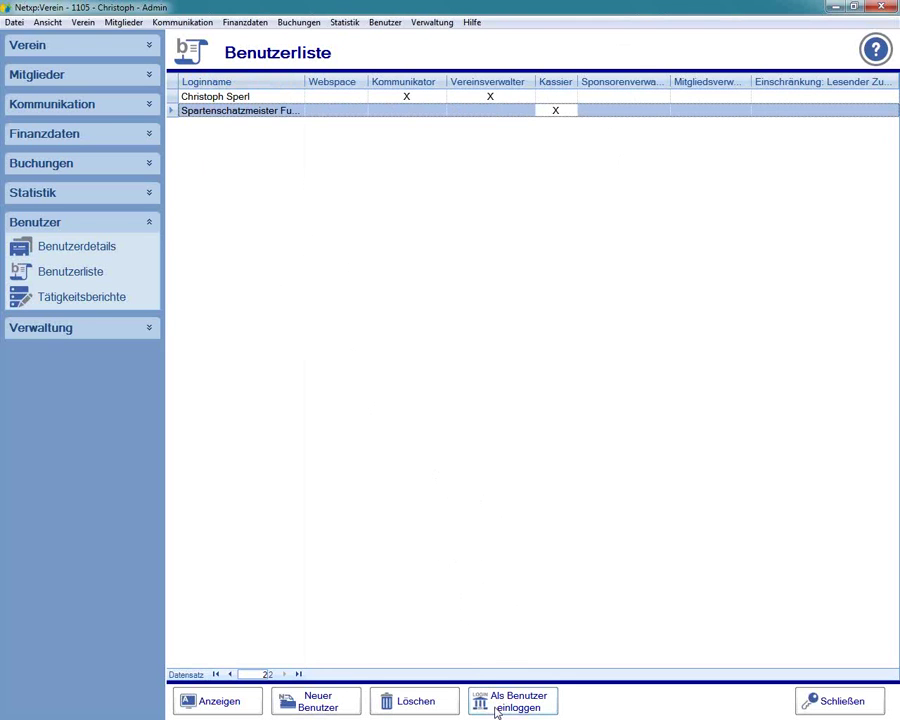
{"action": "left_click", "coordinate": [497, 708]}
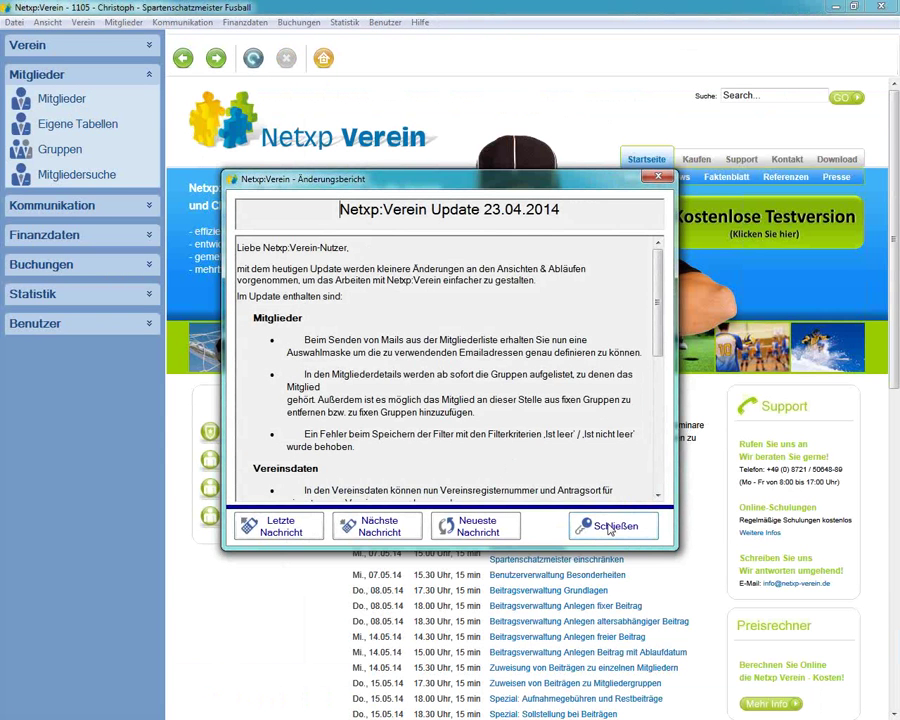
- Close the update report, expand the Verein module, and open Beiträge
{"action": "left_click", "coordinate": [609, 527]}
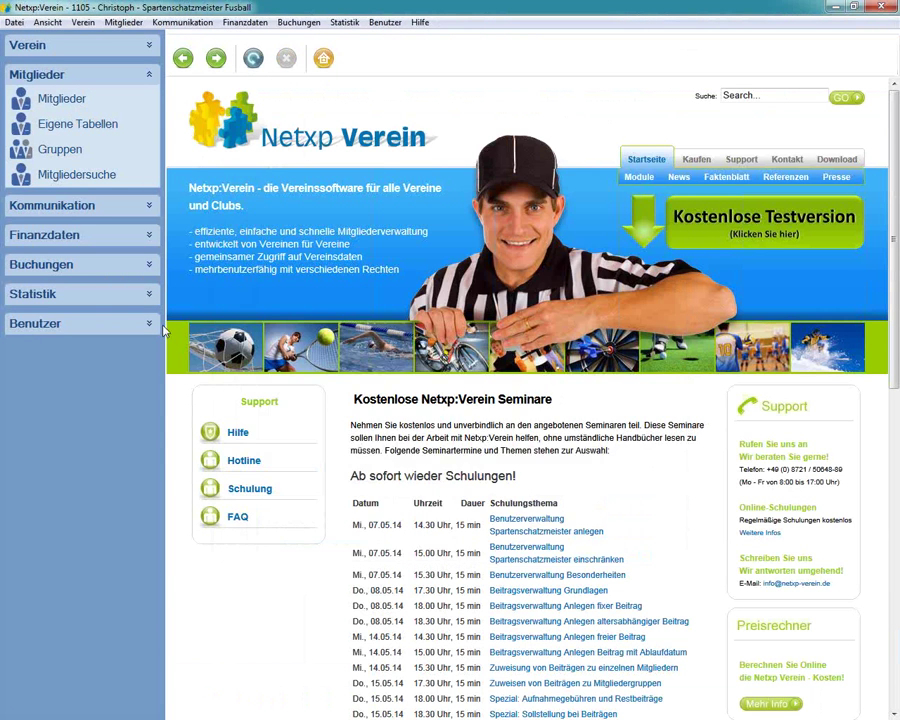
{"action": "left_click", "coordinate": [64, 45]}
{"action": "left_click", "coordinate": [48, 70]}
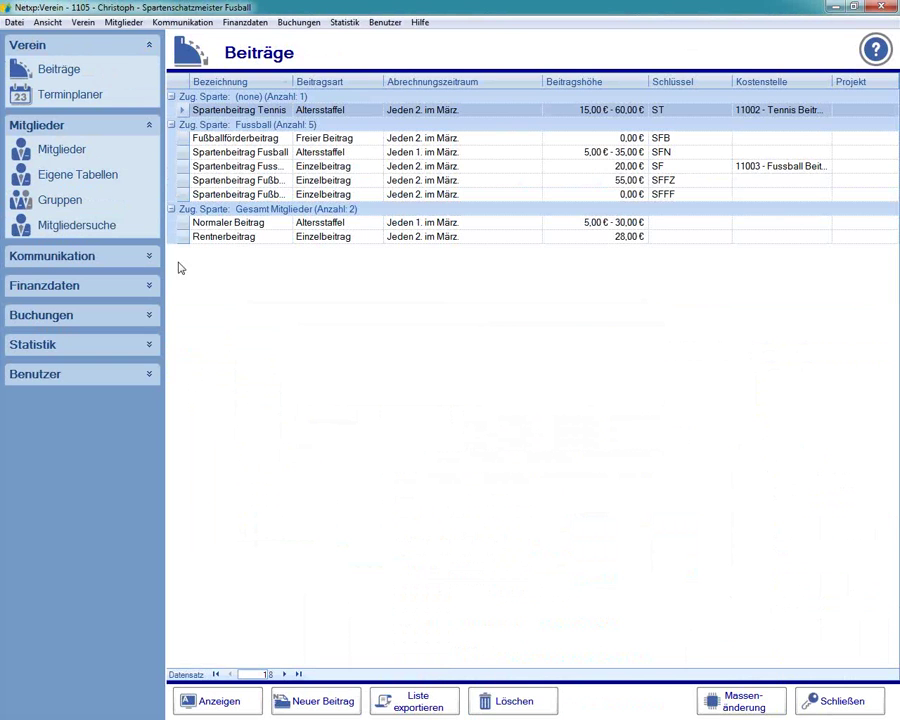
{"action": "left_click", "coordinate": [315, 703]}
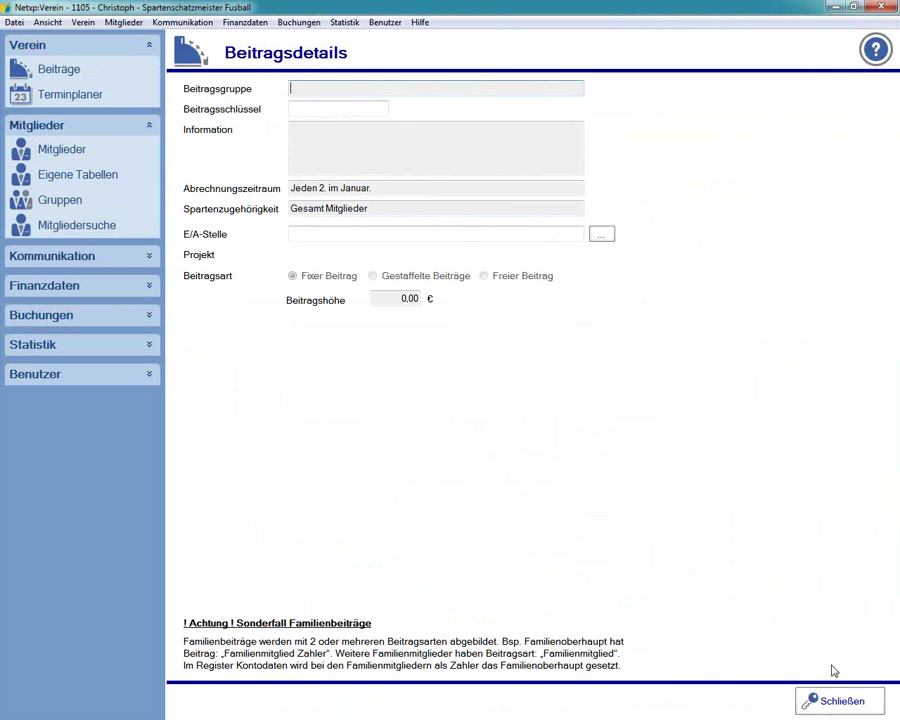
{"action": "key", "text": "Escape"}
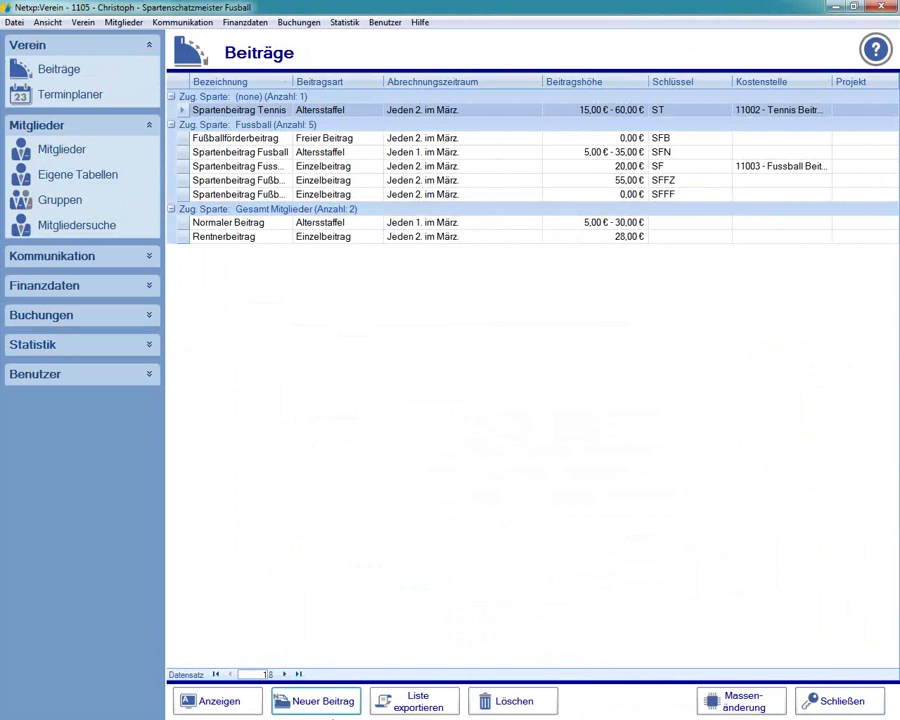
{"action": "left_click", "coordinate": [312, 703]}
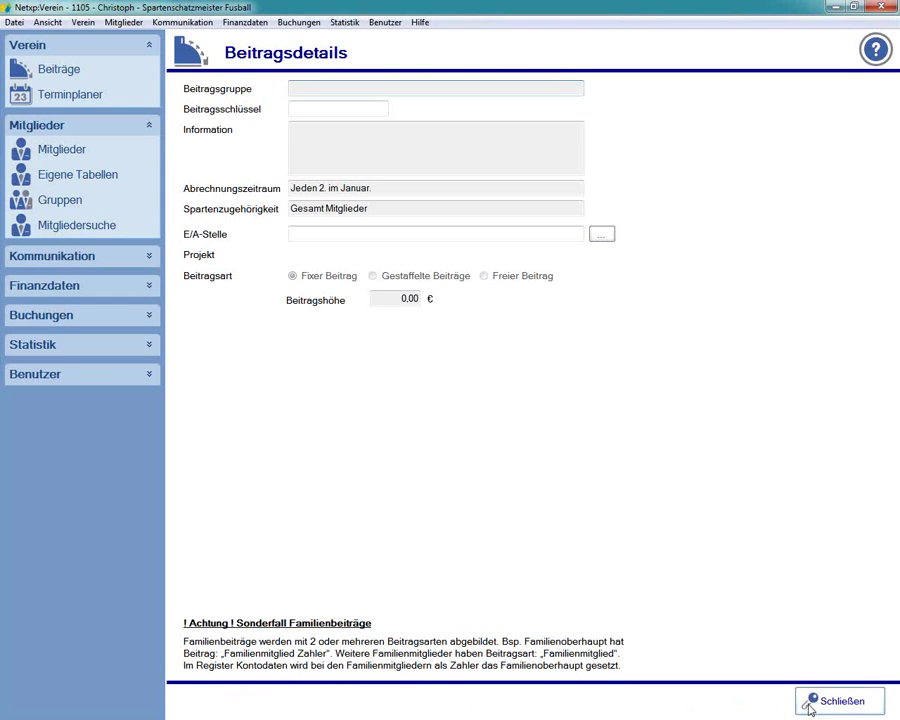
{"action": "left_click", "coordinate": [838, 701]}
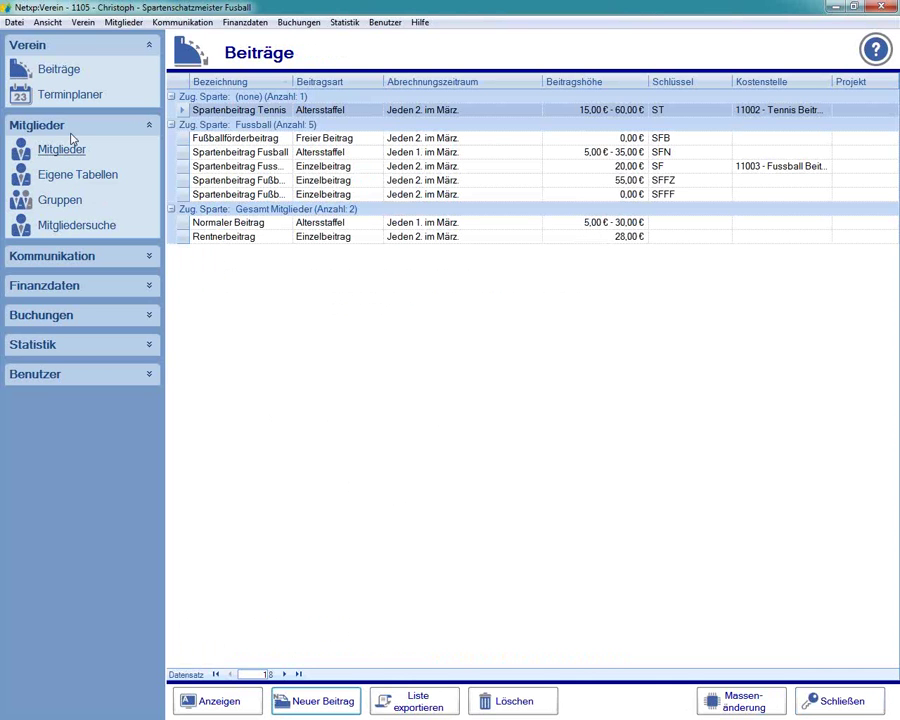
- Visit the Terminplaner, Mitglieder and Eigene Tabellen modules, ending on the member list
{"action": "left_click", "coordinate": [68, 98]}
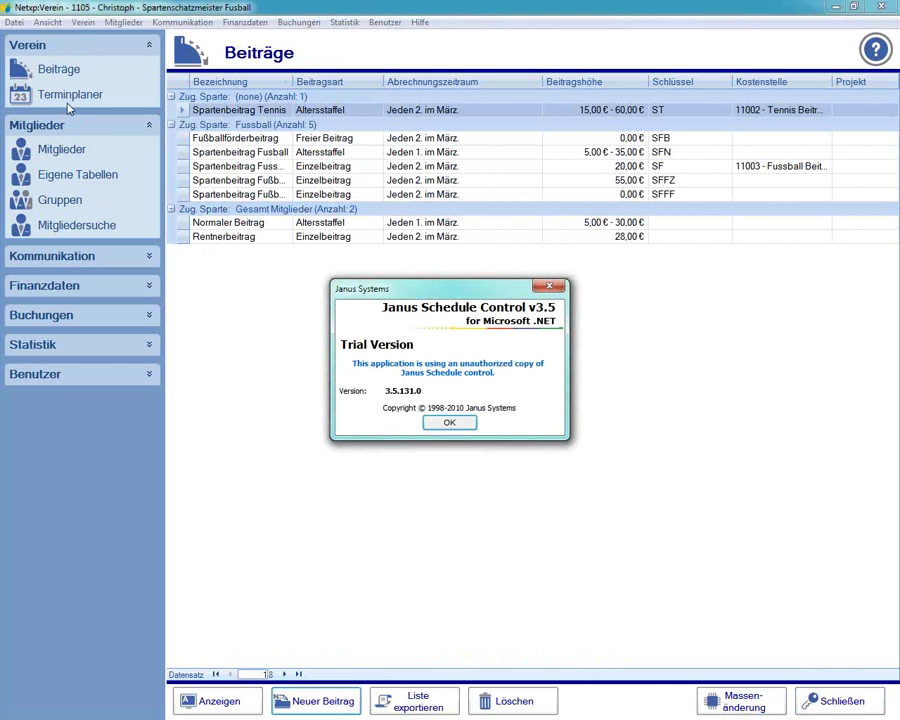
{"action": "left_click", "coordinate": [549, 286]}
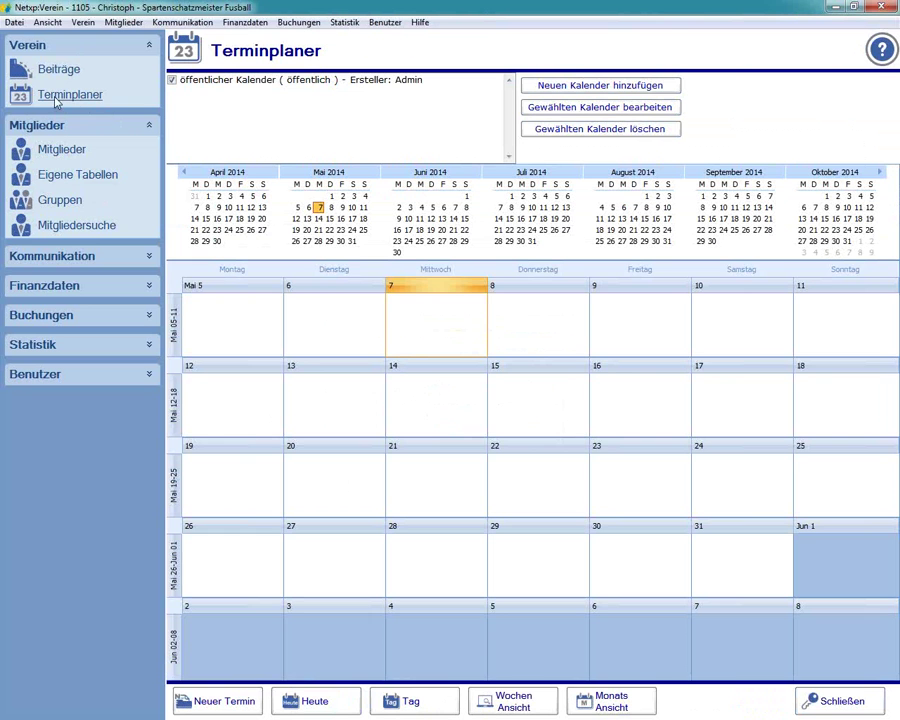
{"action": "left_click", "coordinate": [62, 149]}
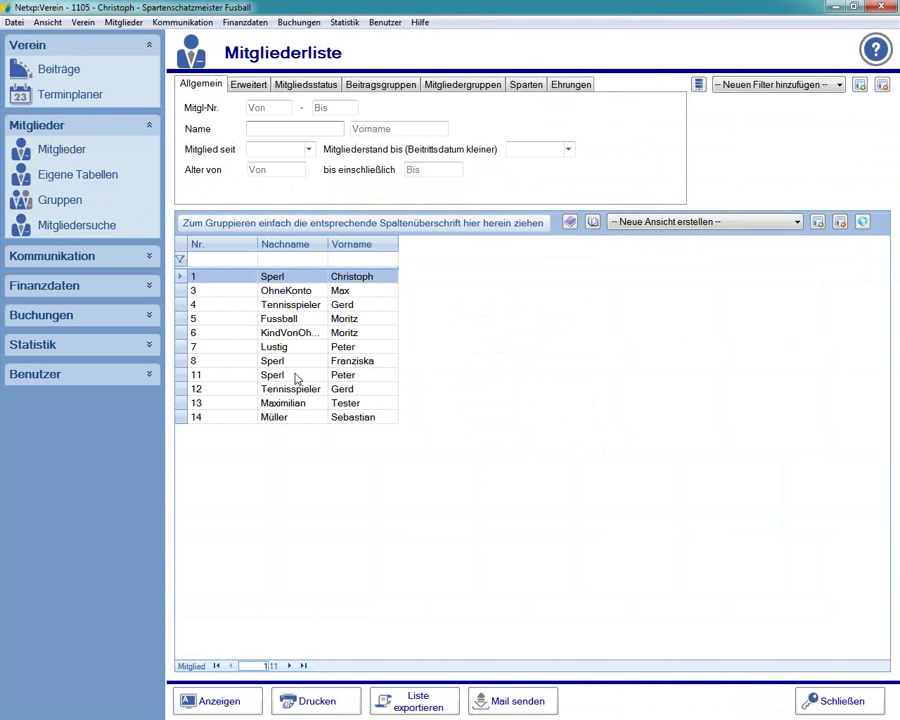
{"action": "left_click", "coordinate": [64, 180]}
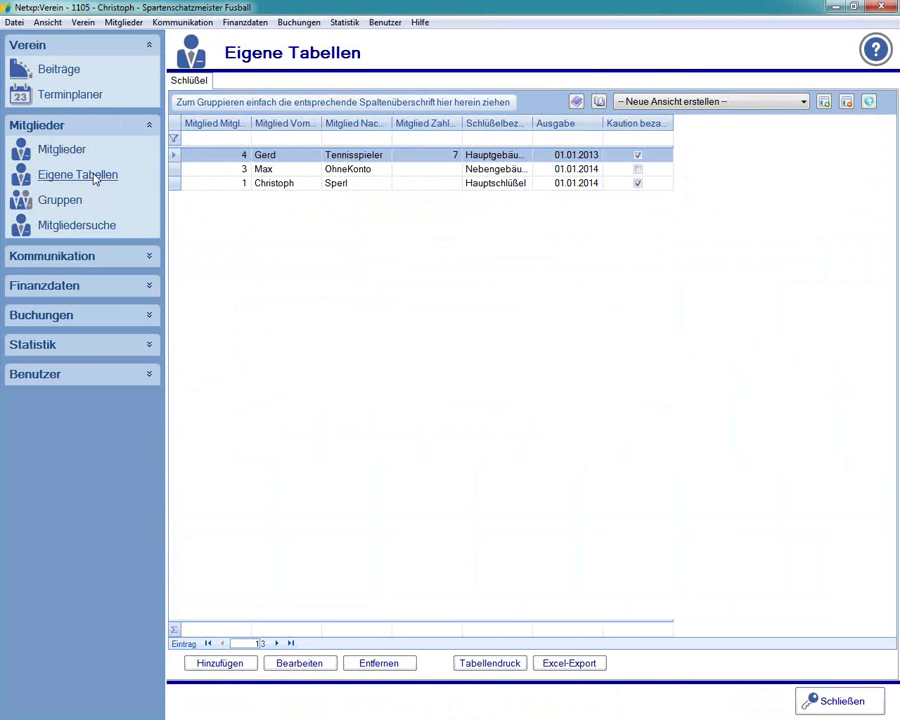
{"action": "left_click", "coordinate": [64, 150]}
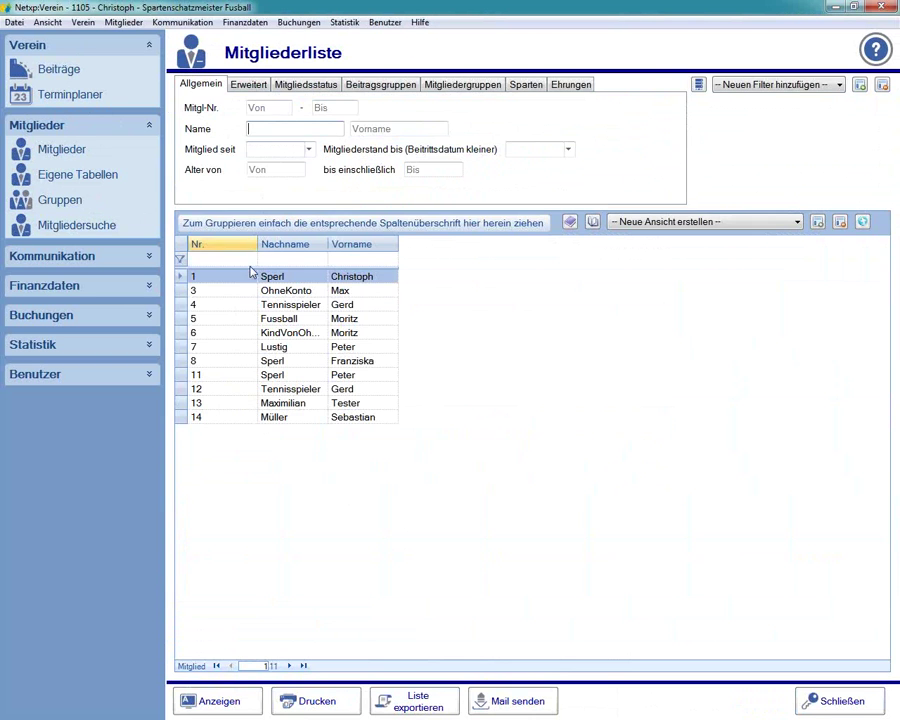
- Open and close member number 3's record, then expand the Kommunikation and Finanzdaten sections
{"action": "double_click", "coordinate": [275, 290]}
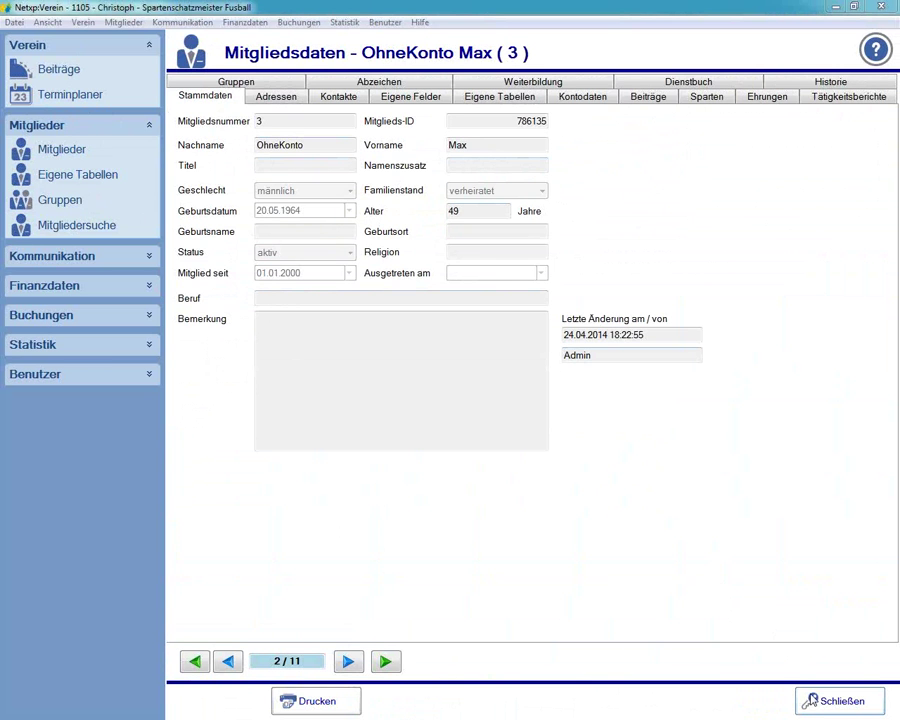
{"action": "left_click", "coordinate": [803, 701]}
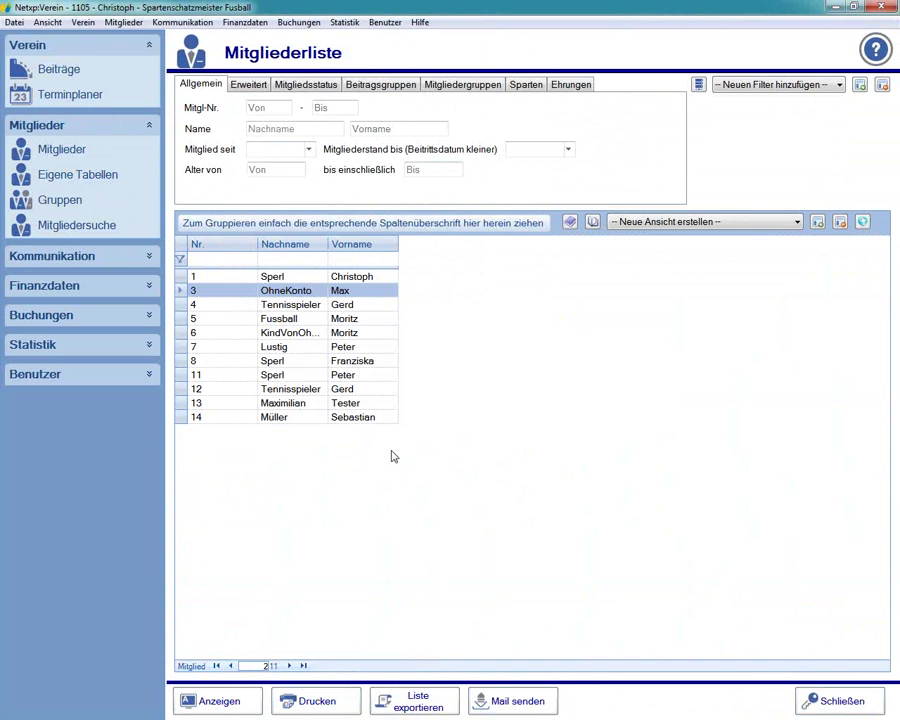
{"action": "left_click", "coordinate": [76, 257]}
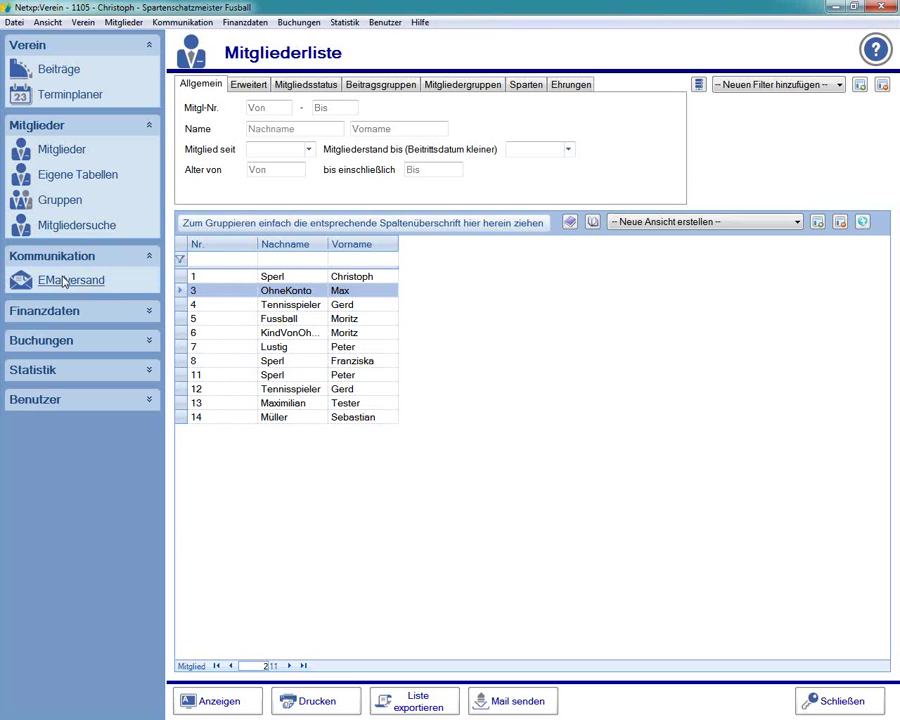
{"action": "left_click", "coordinate": [74, 314]}
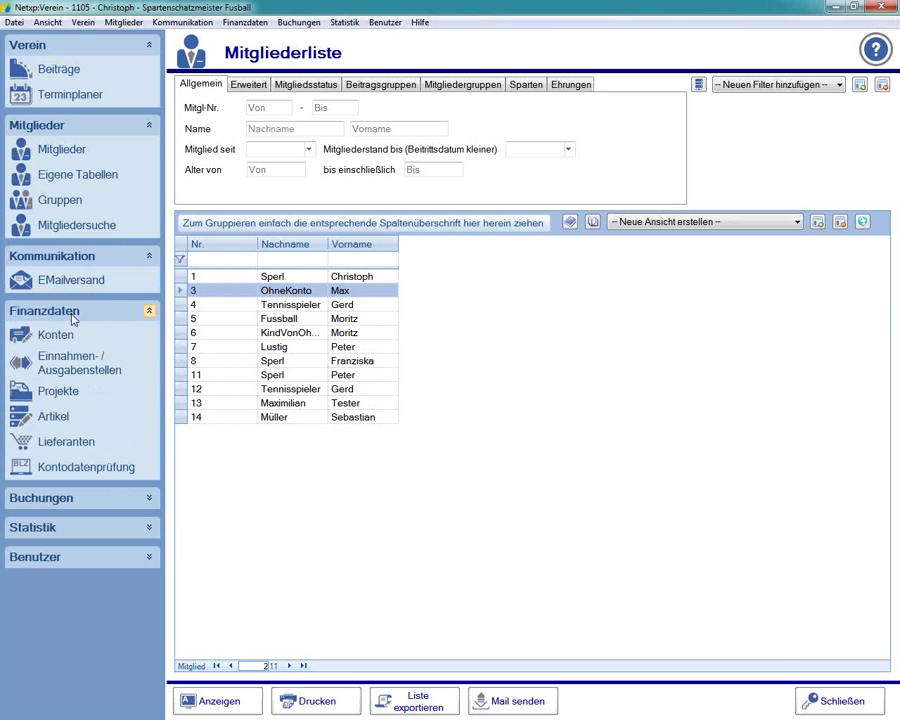
- Open Konten and the Einnahmen-/Ausgabenstellen tree, restore the window size and expand Buchungen
{"action": "left_click", "coordinate": [58, 336]}
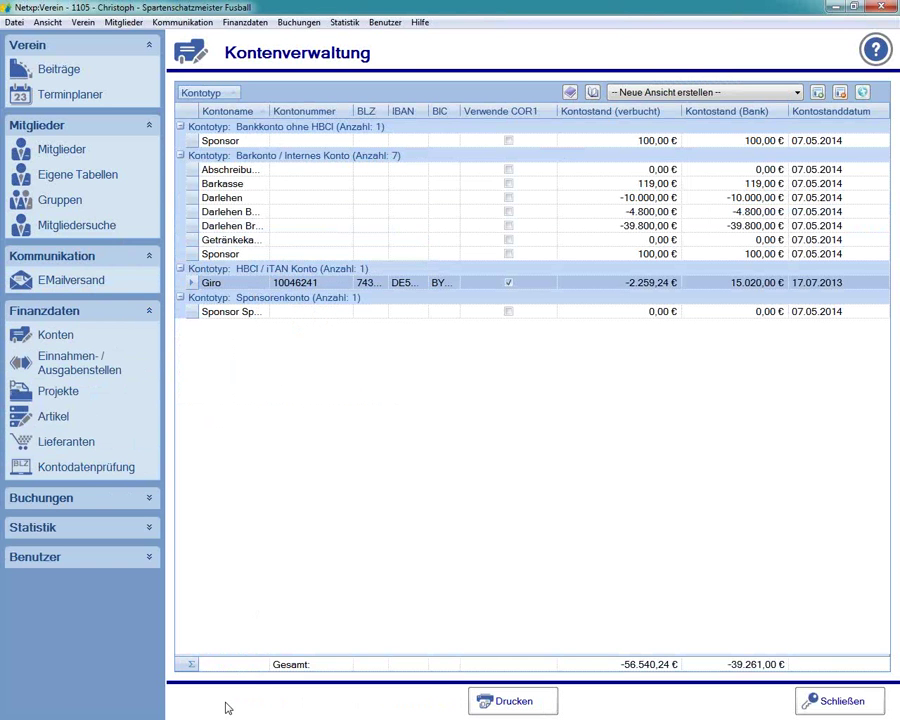
{"action": "left_click", "coordinate": [72, 368]}
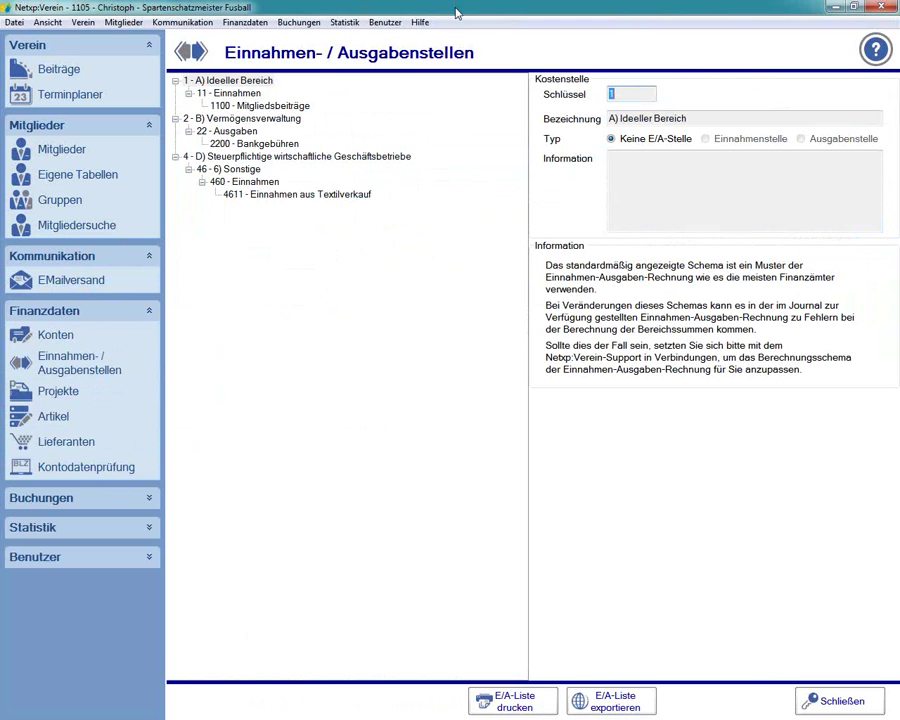
{"action": "mouse_move", "coordinate": [455, 12]}
{"action": "left_mouse_down"}
{"action": "mouse_move", "coordinate": [460, 28]}
{"action": "mouse_move", "coordinate": [460, 6]}
{"action": "mouse_move", "coordinate": [458, 18]}
{"action": "left_mouse_up"}
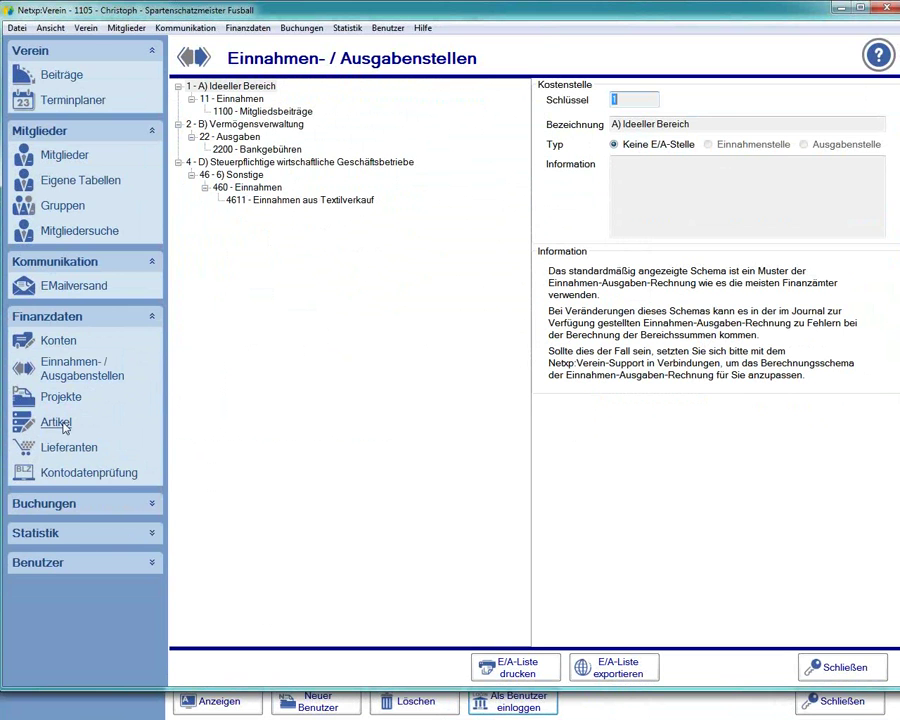
{"action": "left_click", "coordinate": [48, 503]}
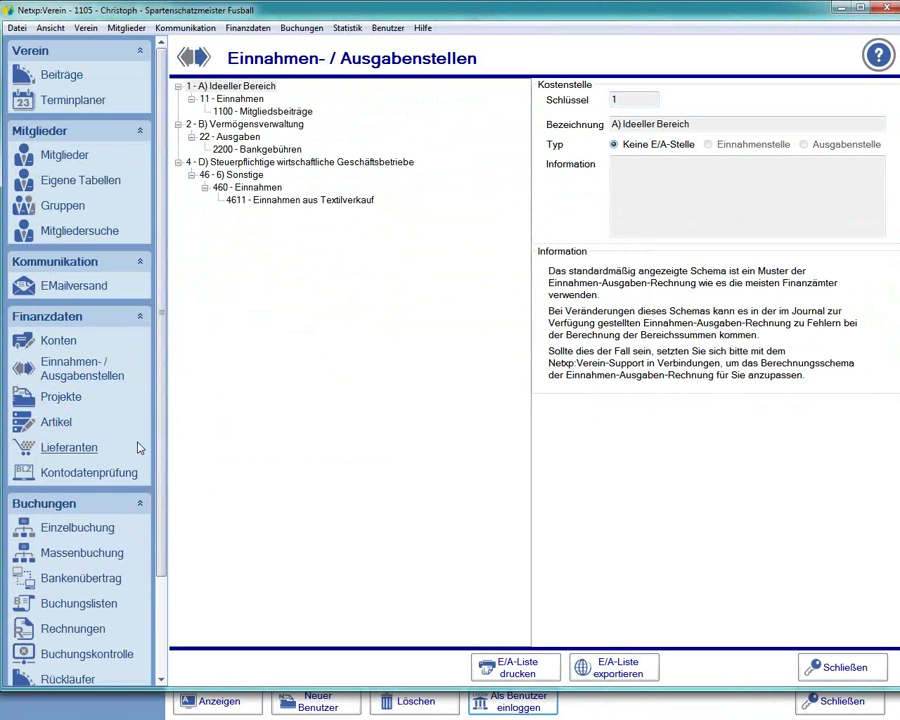
- Browse the Einzelbuchung, Buchungskontrolle and Journal pages, dismissing the SEPA news notice
{"action": "scroll", "coordinate": [90, 470], "scroll_direction": "down", "scroll_amount": 3}
{"action": "left_click", "coordinate": [77, 409]}
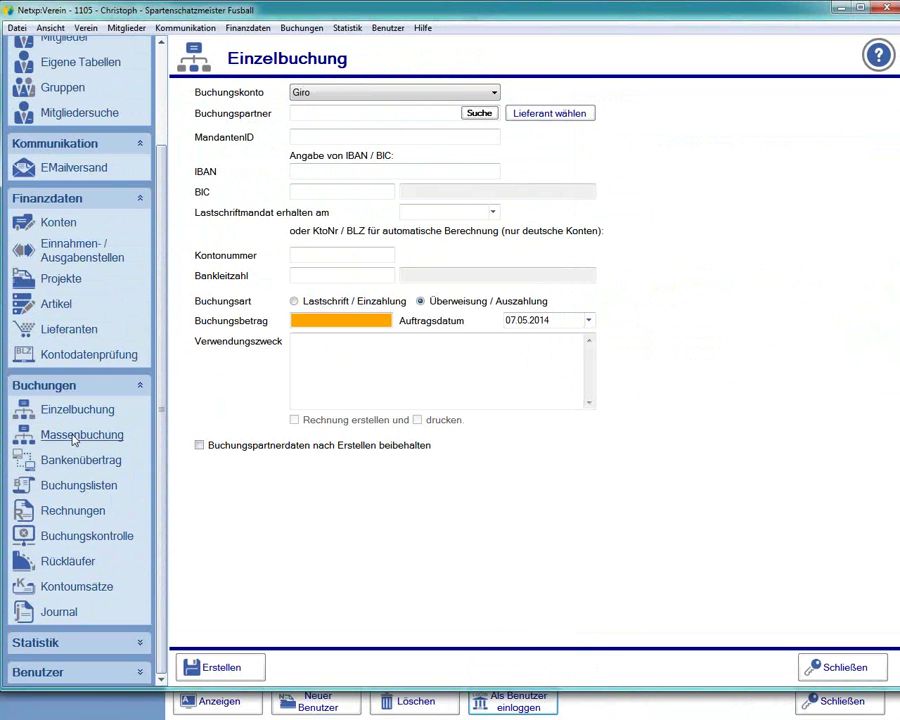
{"action": "left_click", "coordinate": [60, 535]}
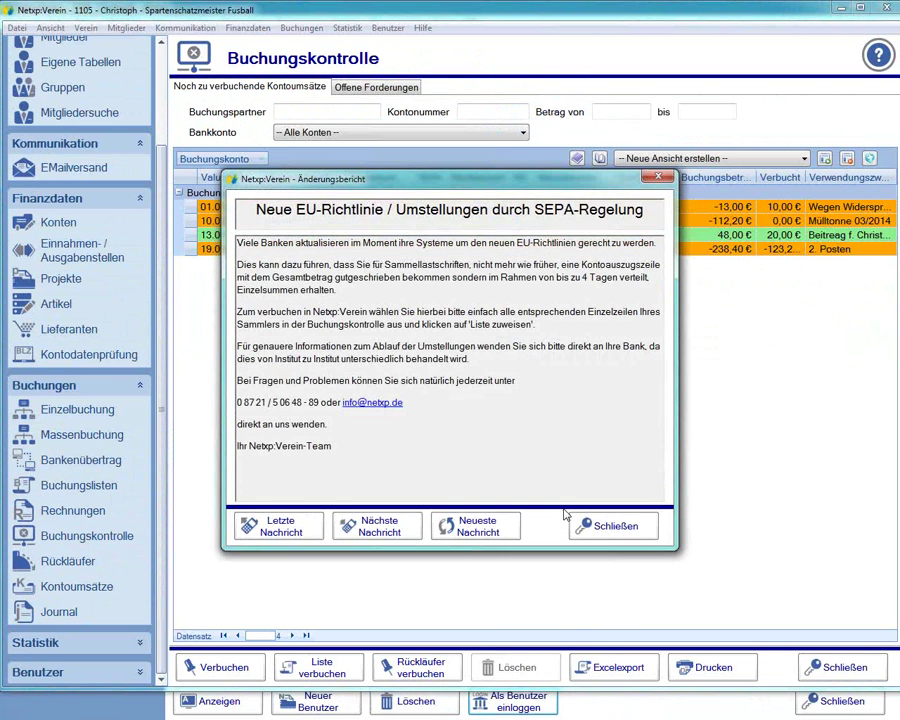
{"action": "left_click", "coordinate": [578, 520]}
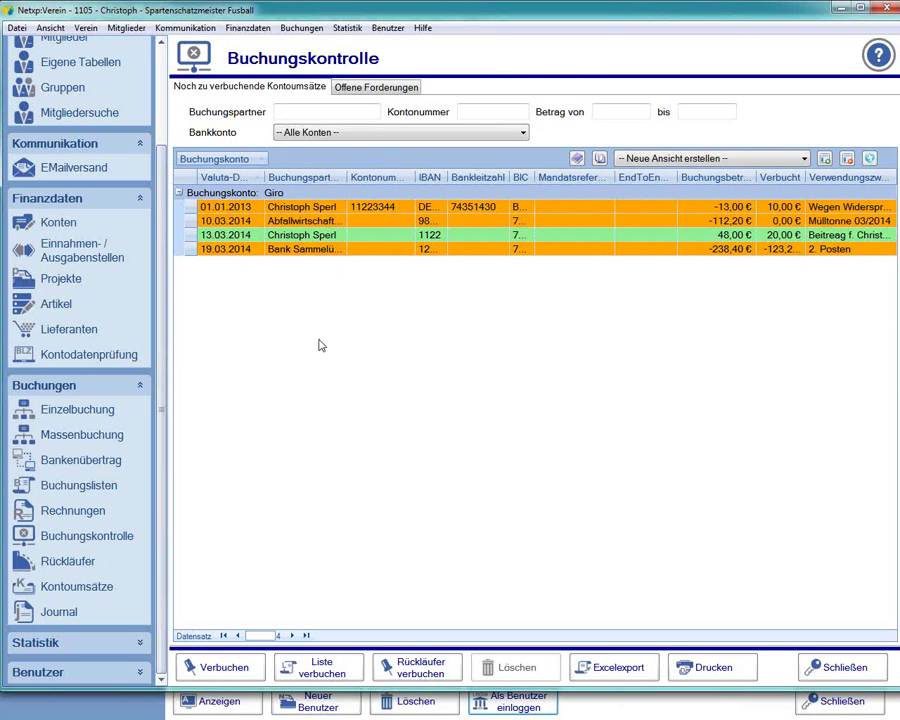
{"action": "left_click", "coordinate": [64, 615]}
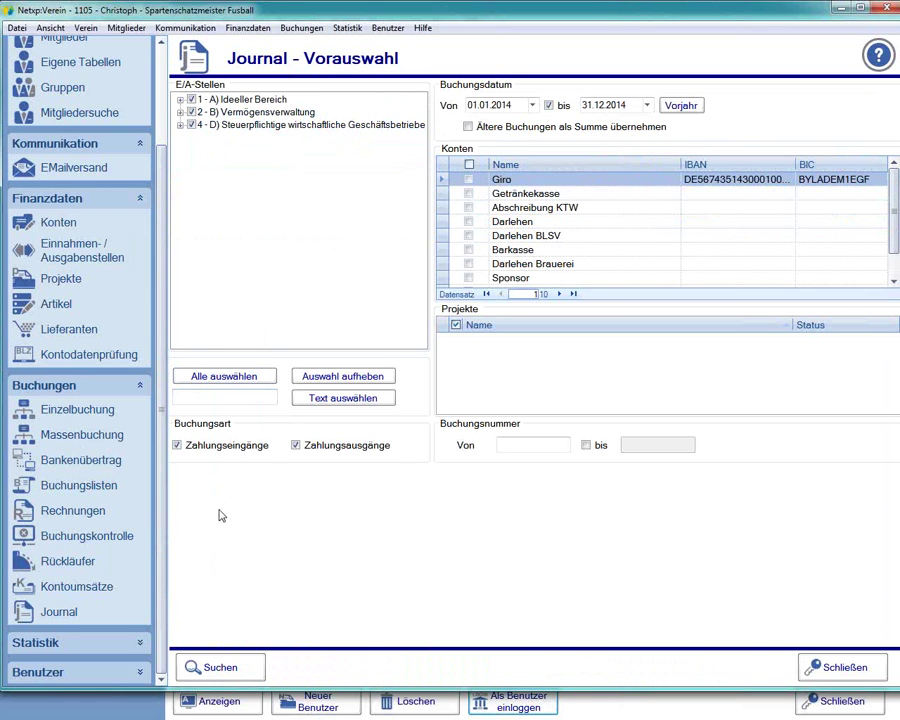
- View and close the current user's Benutzerdaten details, then close the treasurer's window
{"action": "left_click", "coordinate": [140, 672]}
{"action": "left_click", "coordinate": [75, 676]}
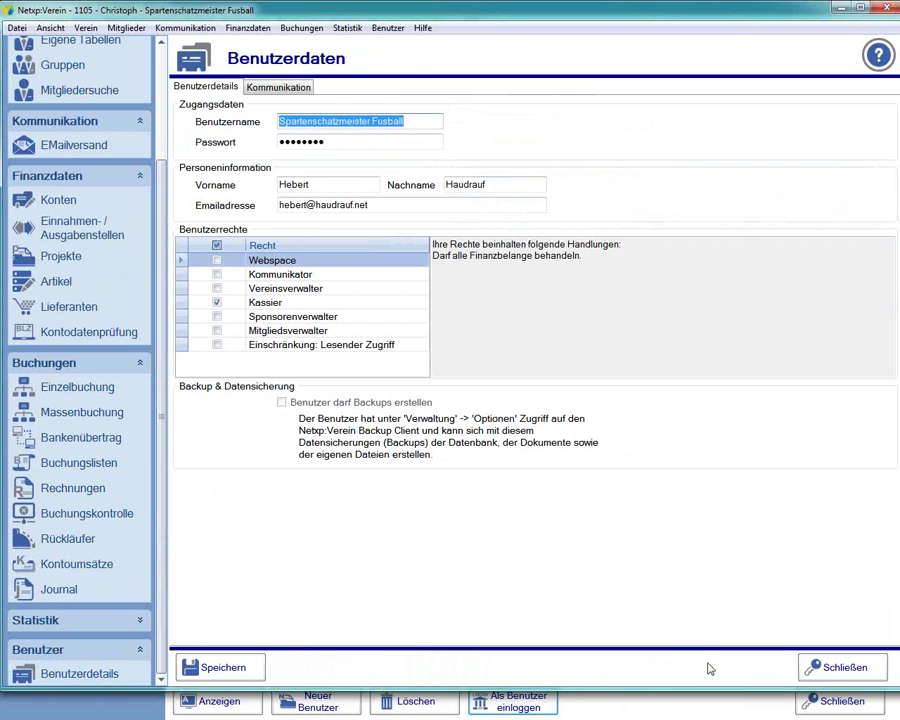
{"action": "left_click", "coordinate": [838, 678]}
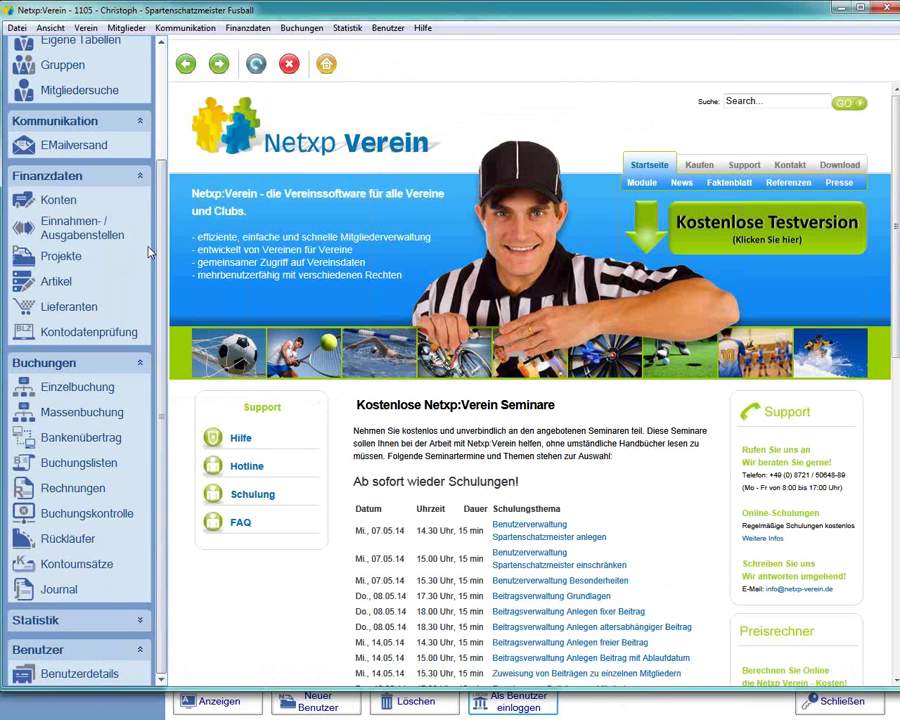
{"action": "left_click_drag", "start_coordinate": [163, 169], "coordinate": [163, 79]}
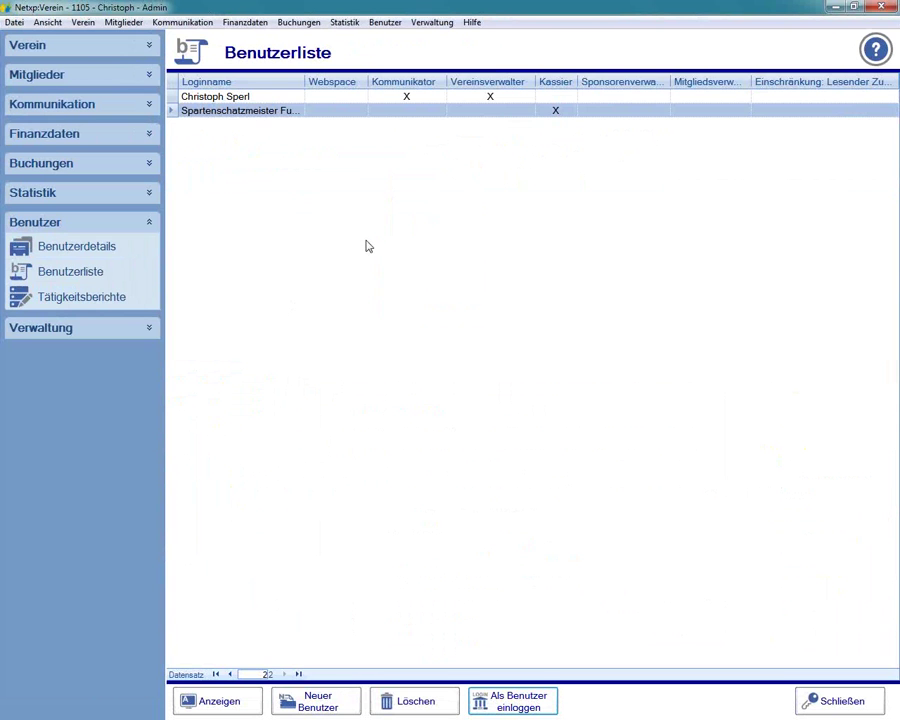
- Grant Spartenschatzmeister Fussball the Mitgliederverwalter right, save, and log in as that user
{"action": "double_click", "coordinate": [203, 111]}
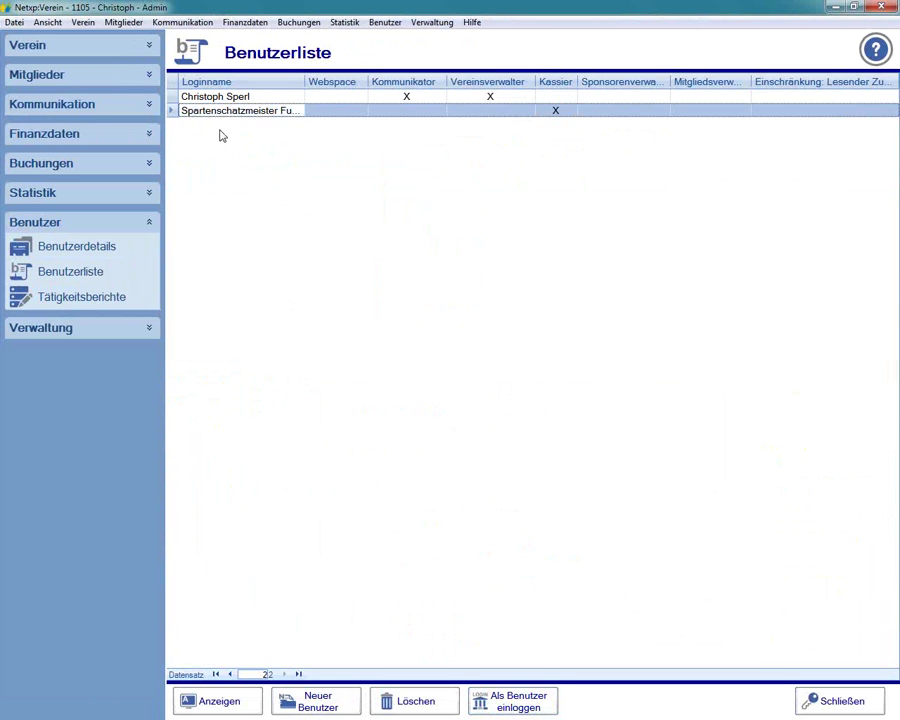
{"action": "left_click", "coordinate": [289, 264]}
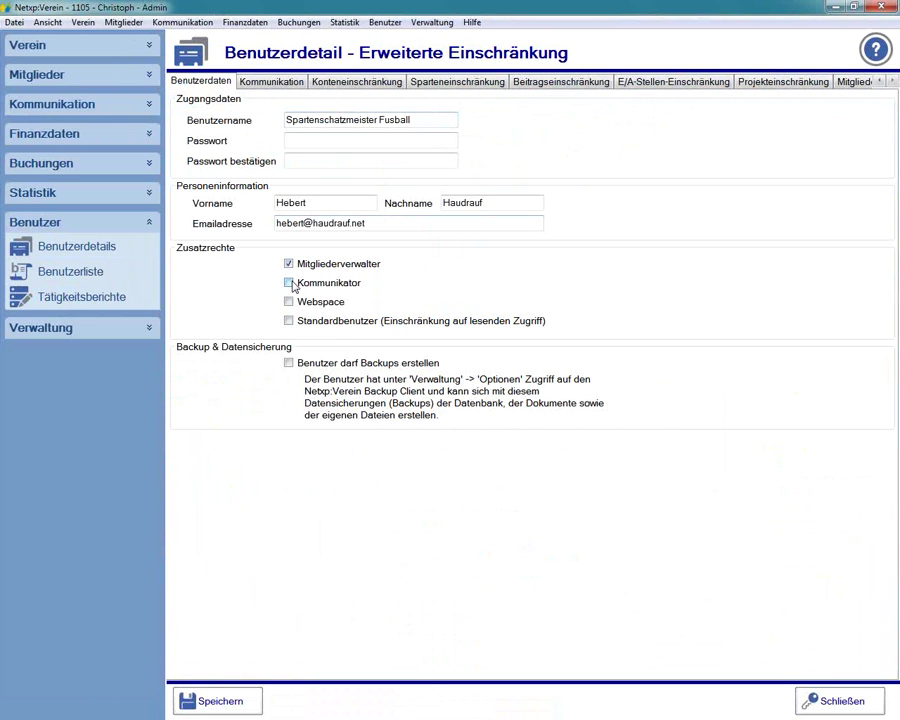
{"action": "left_click", "coordinate": [216, 701]}
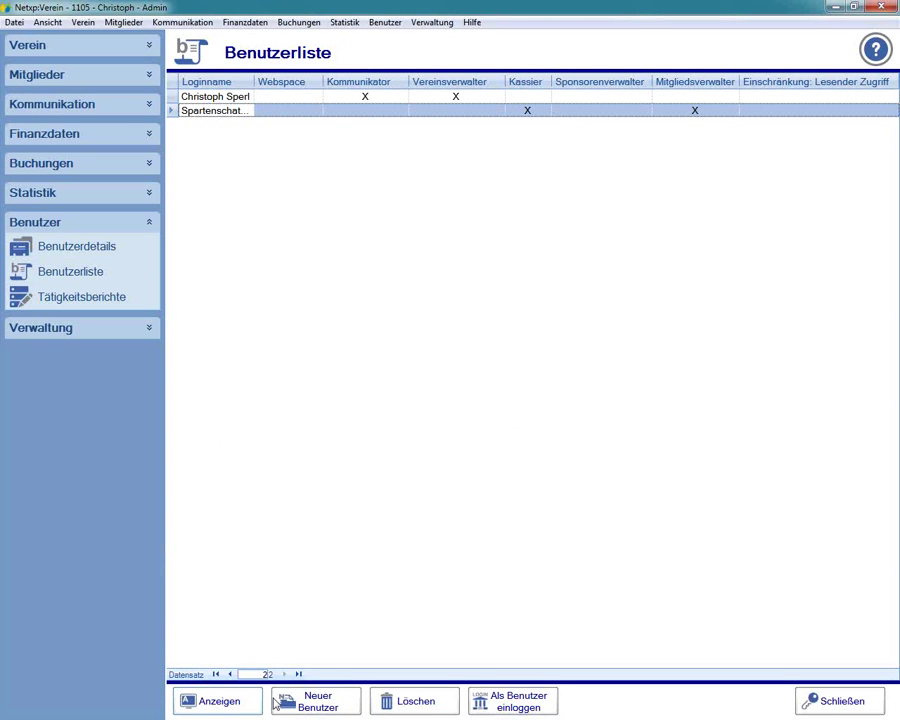
{"action": "left_click", "coordinate": [492, 688]}
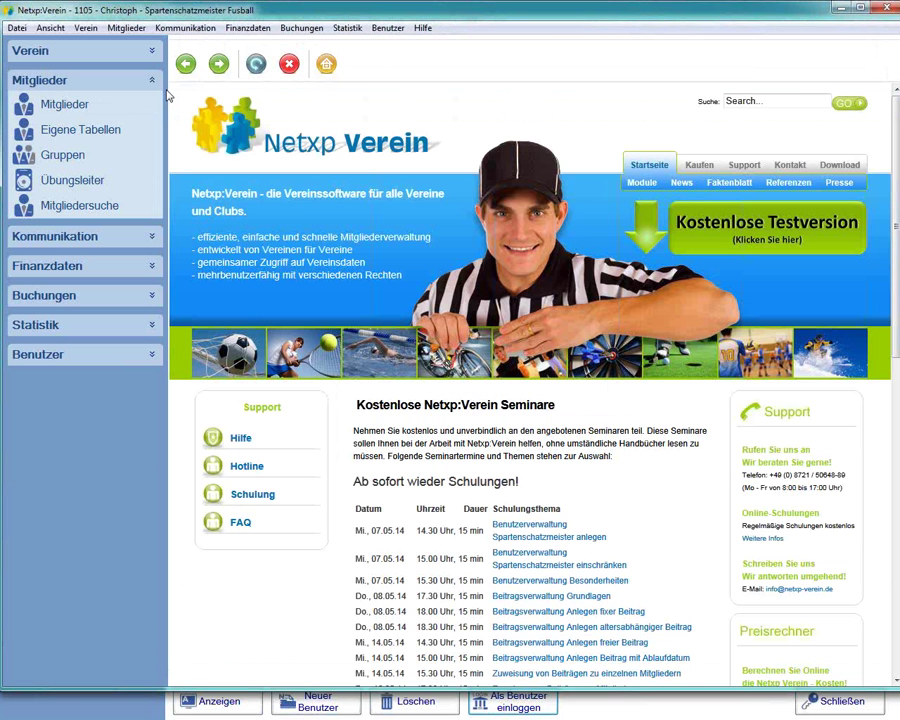
- Open the Mitglieder list, maximize the window and open member 1's record
{"action": "left_click", "coordinate": [62, 106]}
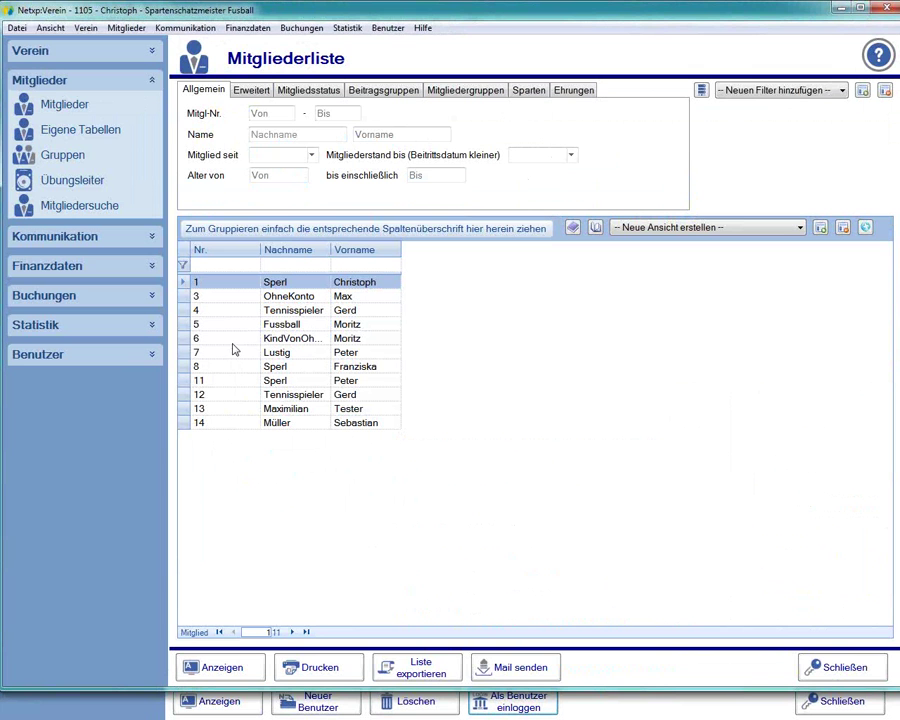
{"action": "double_click", "coordinate": [585, 20]}
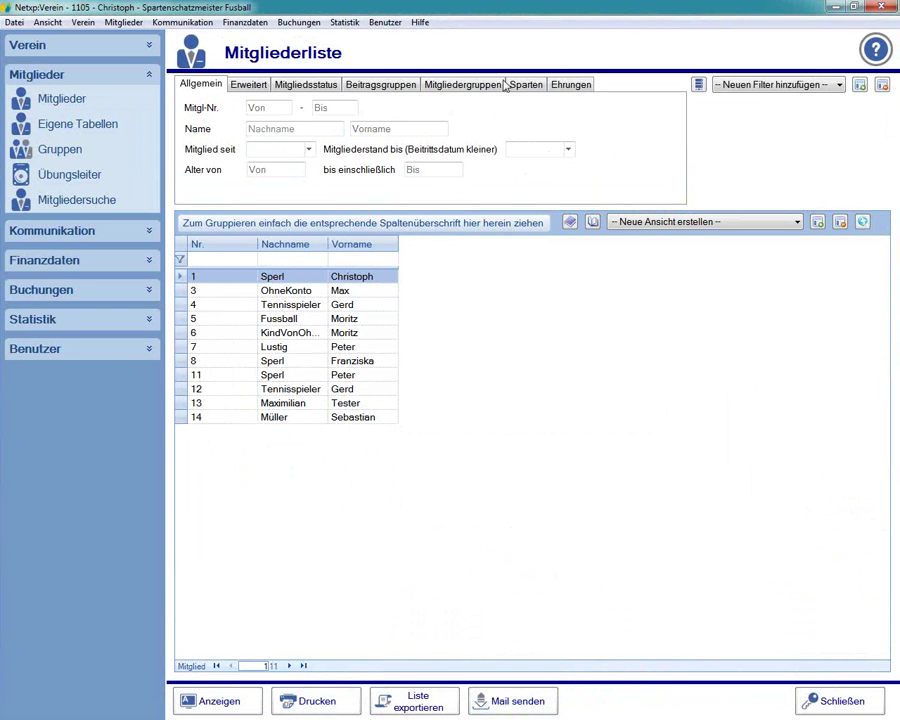
{"action": "double_click", "coordinate": [240, 278]}
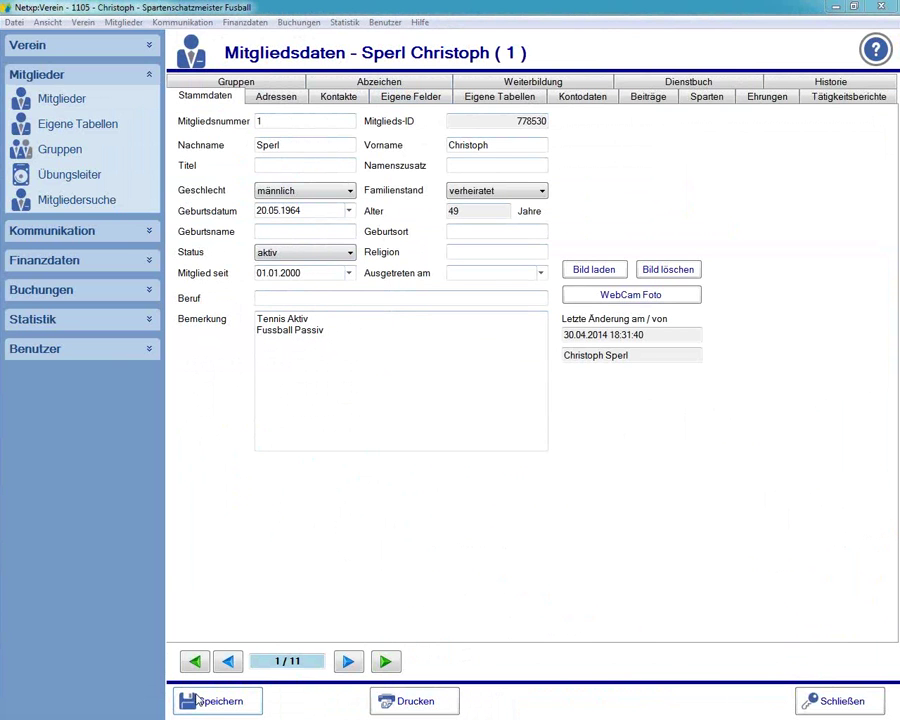
- Clear member 1's Briefanrede on the Adressen tab and save the record
{"action": "left_click", "coordinate": [280, 97]}
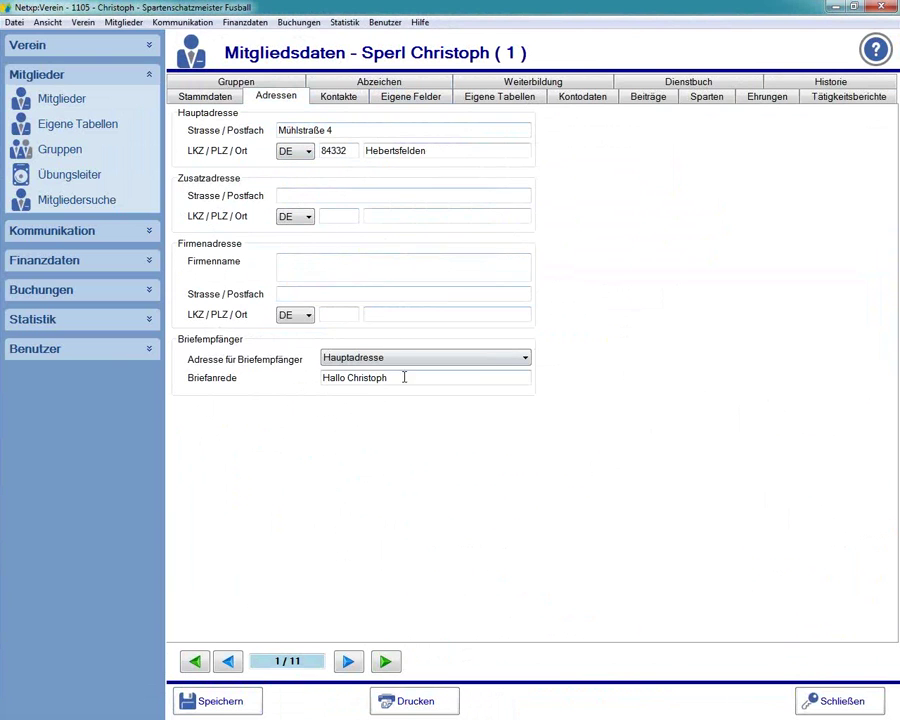
{"action": "left_click_drag", "start_coordinate": [406, 377], "coordinate": [251, 388]}
{"action": "key", "text": "BackSpace"}
{"action": "left_click", "coordinate": [216, 702]}
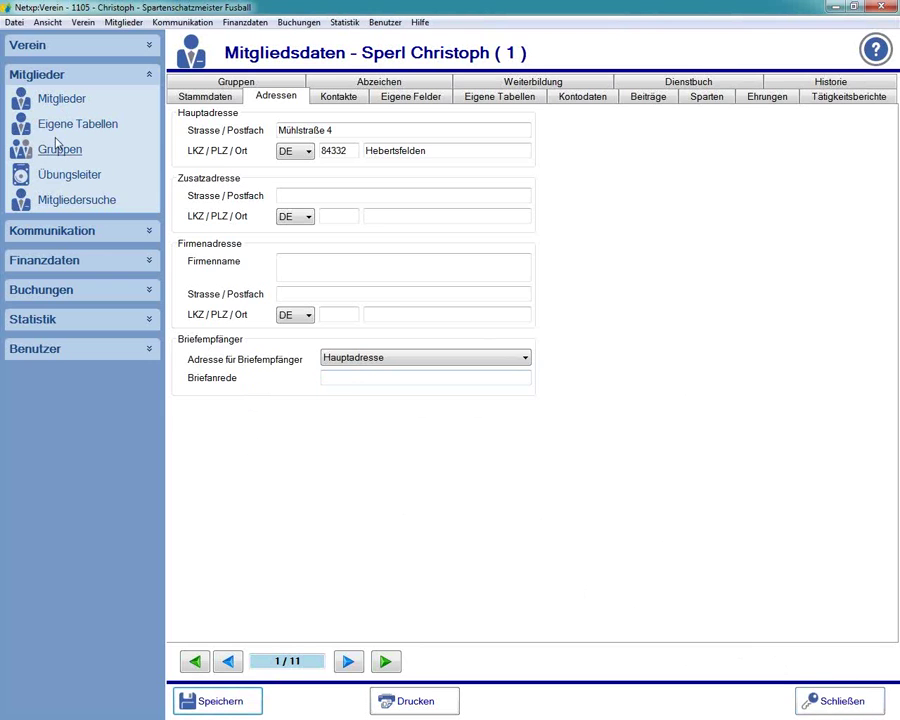
- Start a new member group with Fixe Gruppenmitglieder and add three members to it
{"action": "left_click", "coordinate": [50, 150]}
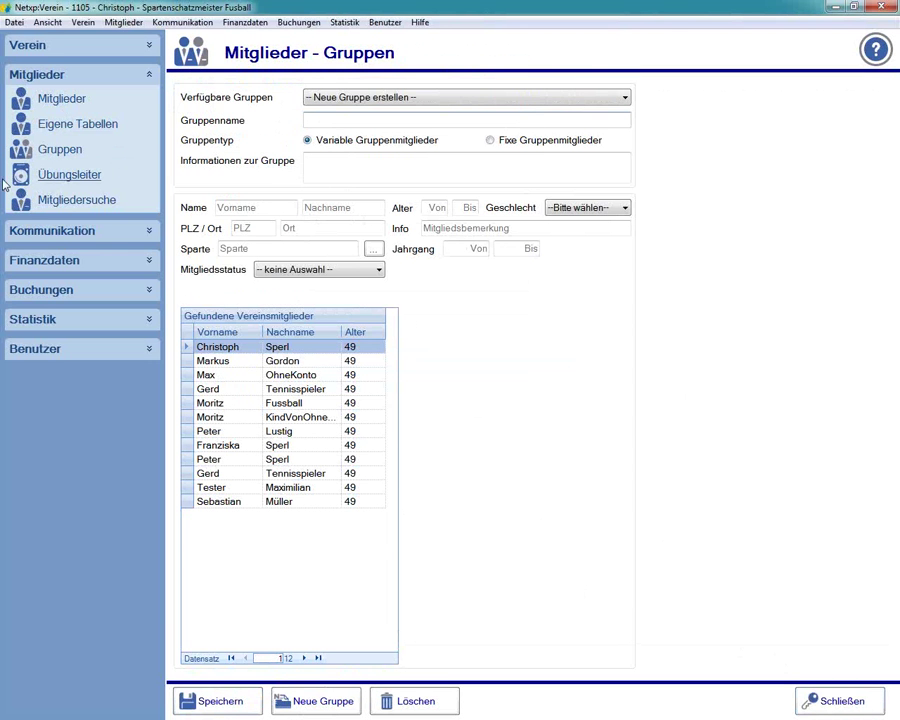
{"action": "left_click", "coordinate": [351, 98]}
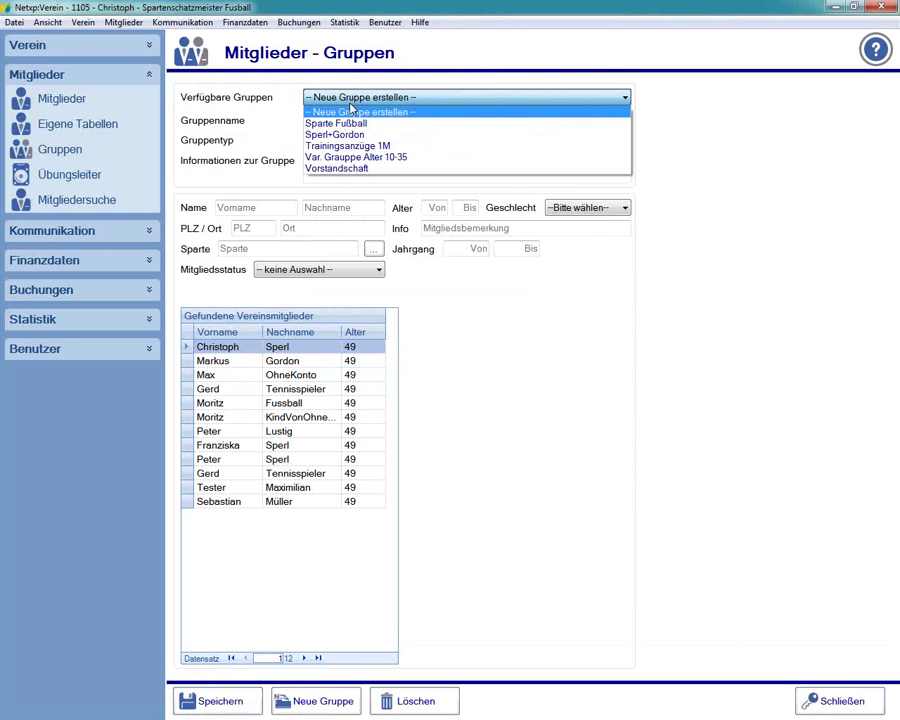
{"action": "left_click", "coordinate": [351, 114]}
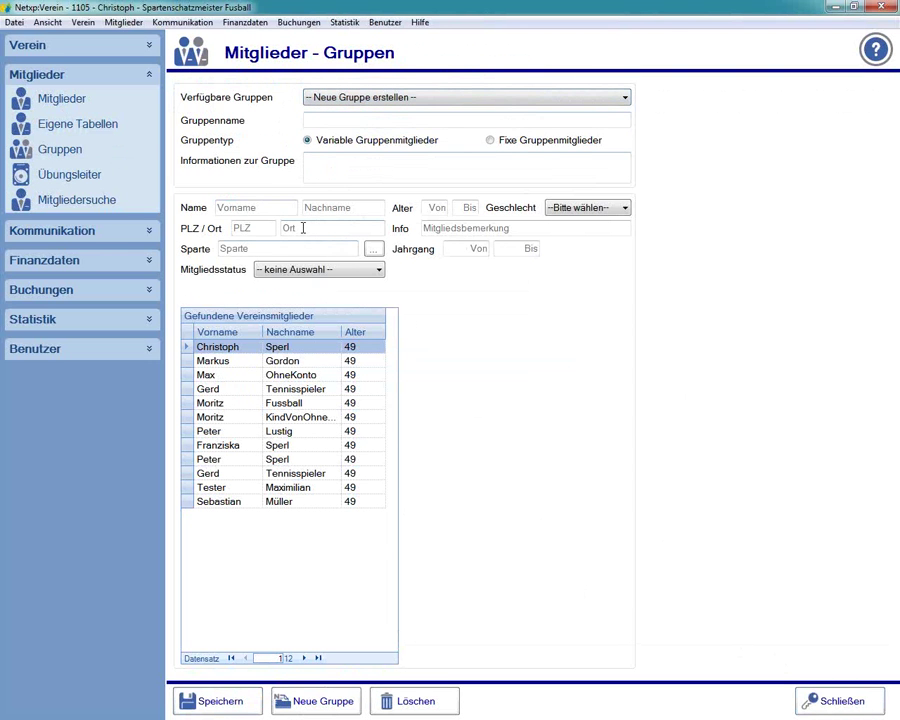
{"action": "left_click", "coordinate": [490, 140]}
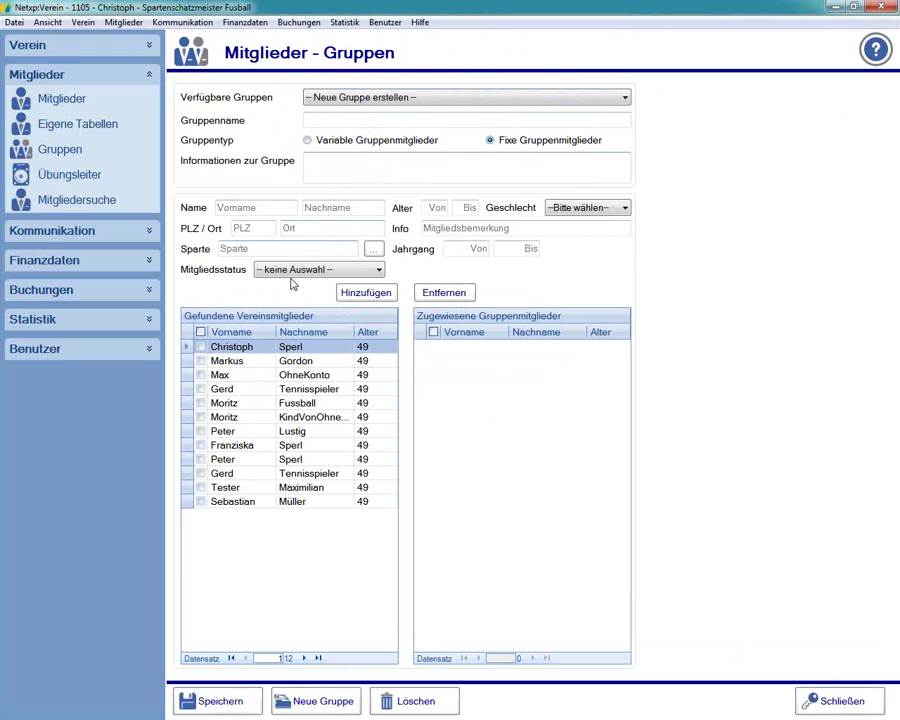
{"action": "left_click", "coordinate": [200, 374]}
{"action": "left_click", "coordinate": [200, 389]}
{"action": "left_click", "coordinate": [200, 417]}
{"action": "left_click", "coordinate": [357, 293]}
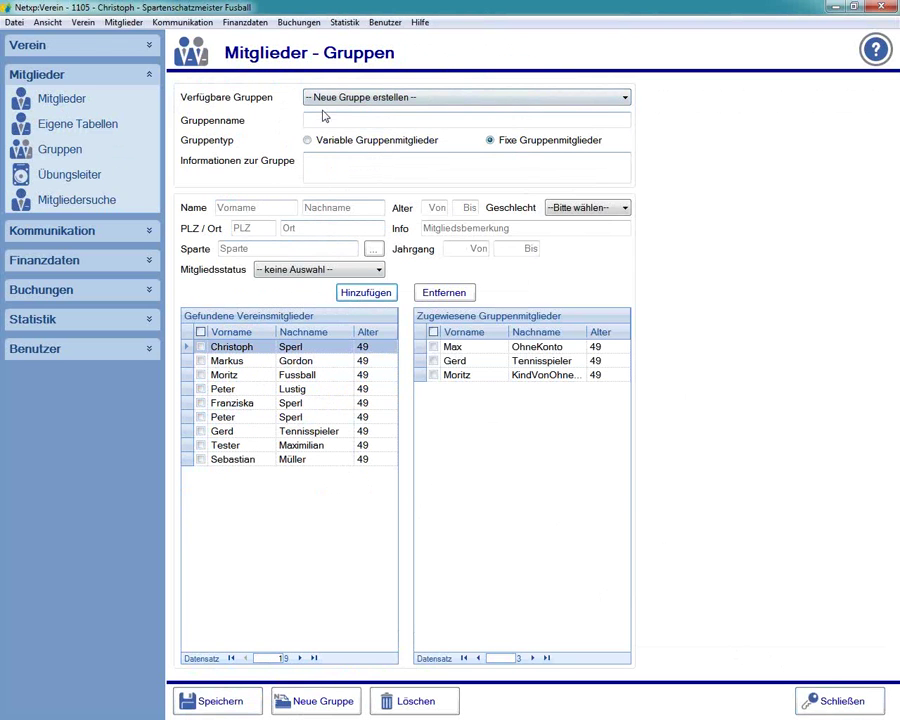
- Name the group 'ffuz', save it, delete it again and close the treasurer's window
{"action": "left_click", "coordinate": [306, 119]}
{"action": "type", "text": "ffuz"}
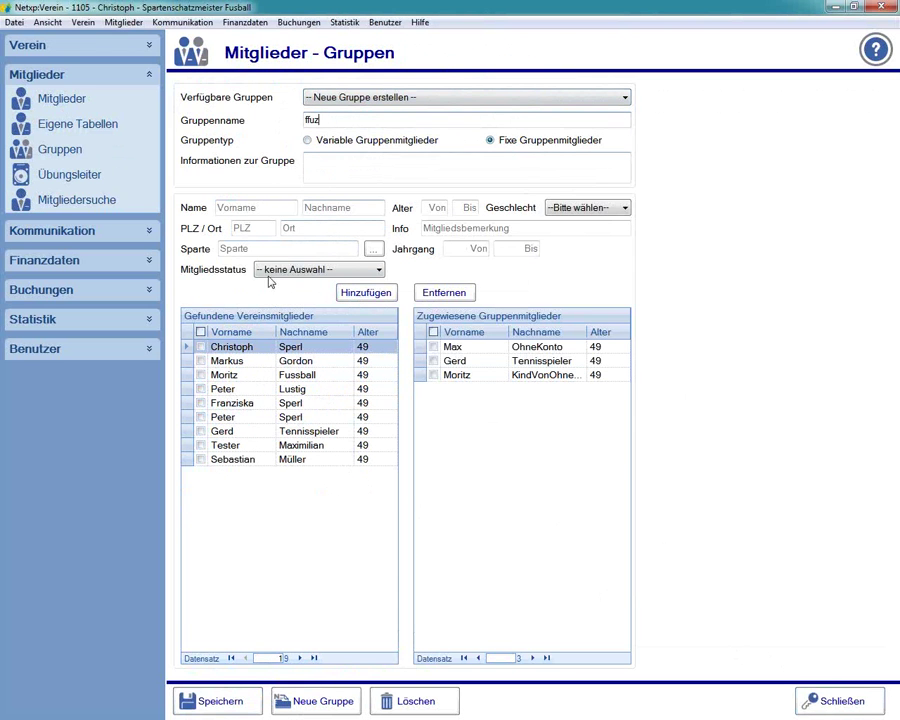
{"action": "left_click", "coordinate": [210, 699]}
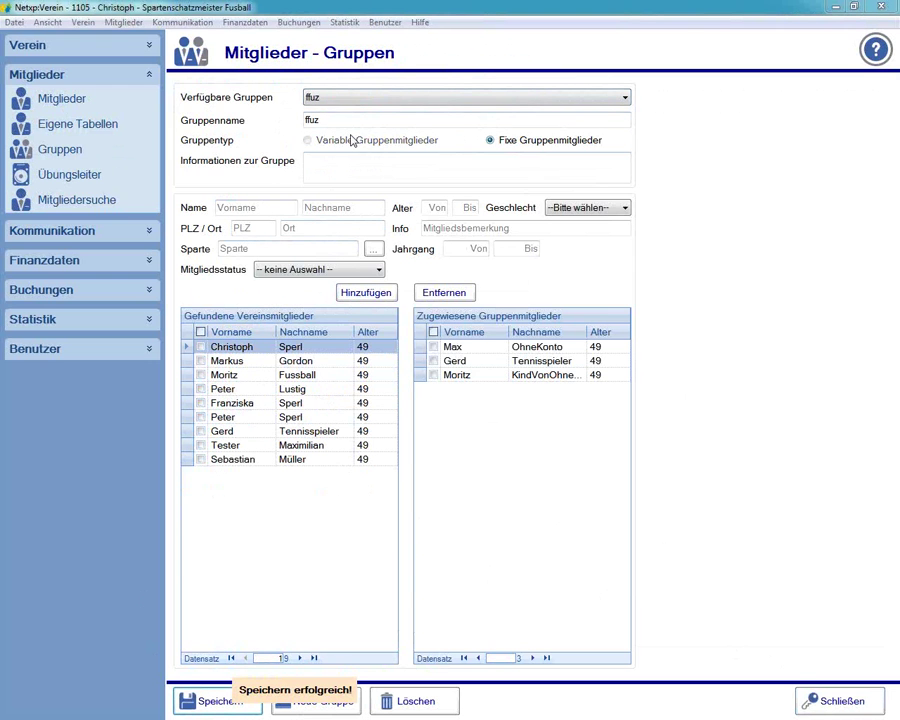
{"action": "left_click", "coordinate": [404, 698]}
{"action": "left_click", "coordinate": [445, 416]}
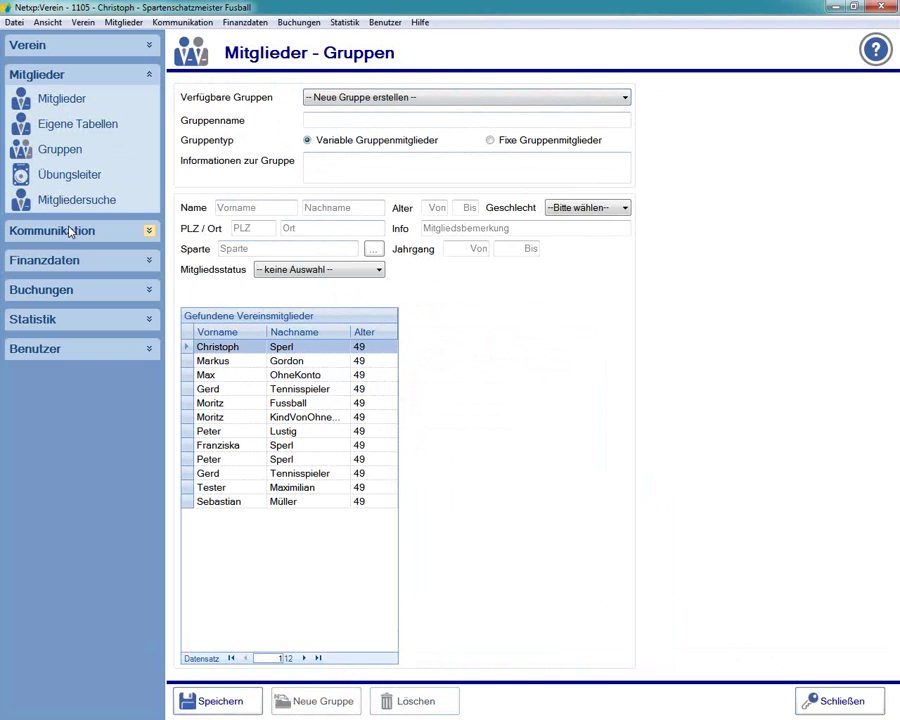
{"action": "left_click", "coordinate": [889, 7]}
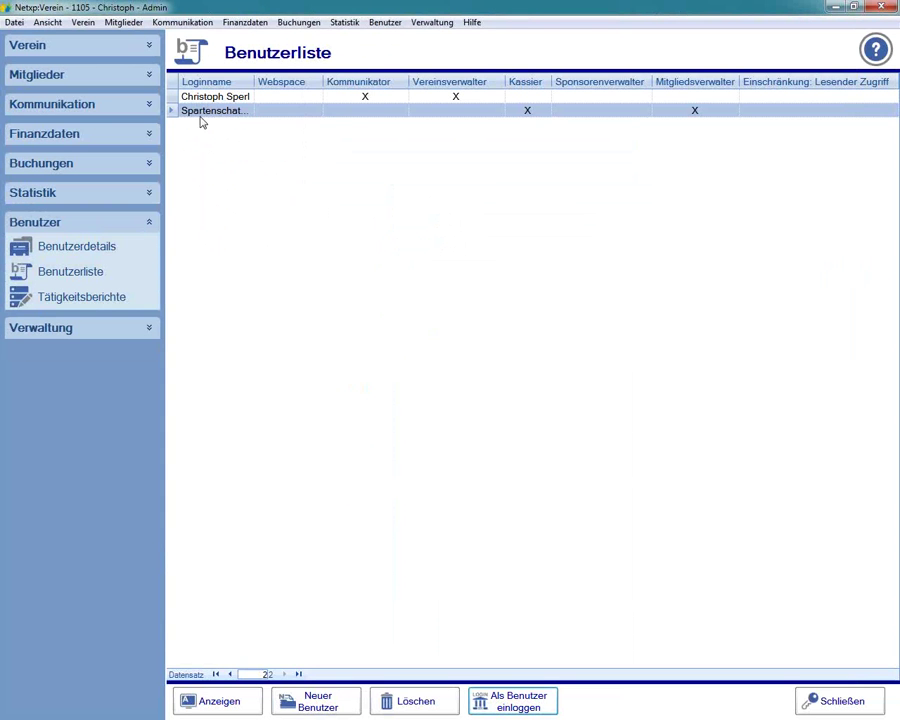
- Tick Kommunikator under Zusatzrechte for Spartenschatzmeister Fussball and save the user
{"action": "double_click", "coordinate": [200, 112]}
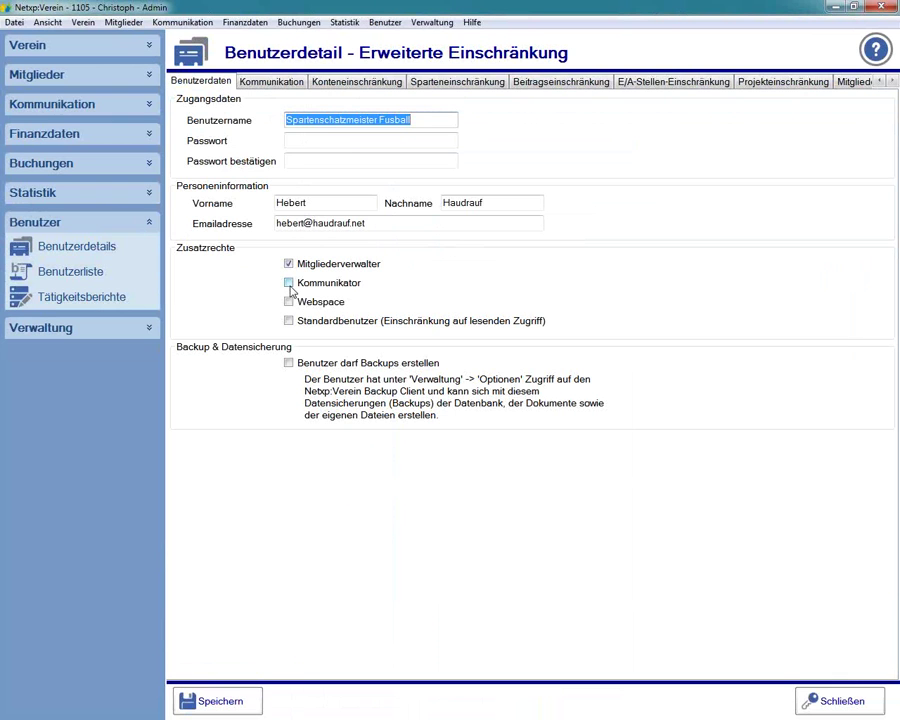
{"action": "left_click", "coordinate": [288, 284]}
{"action": "left_click", "coordinate": [218, 702]}
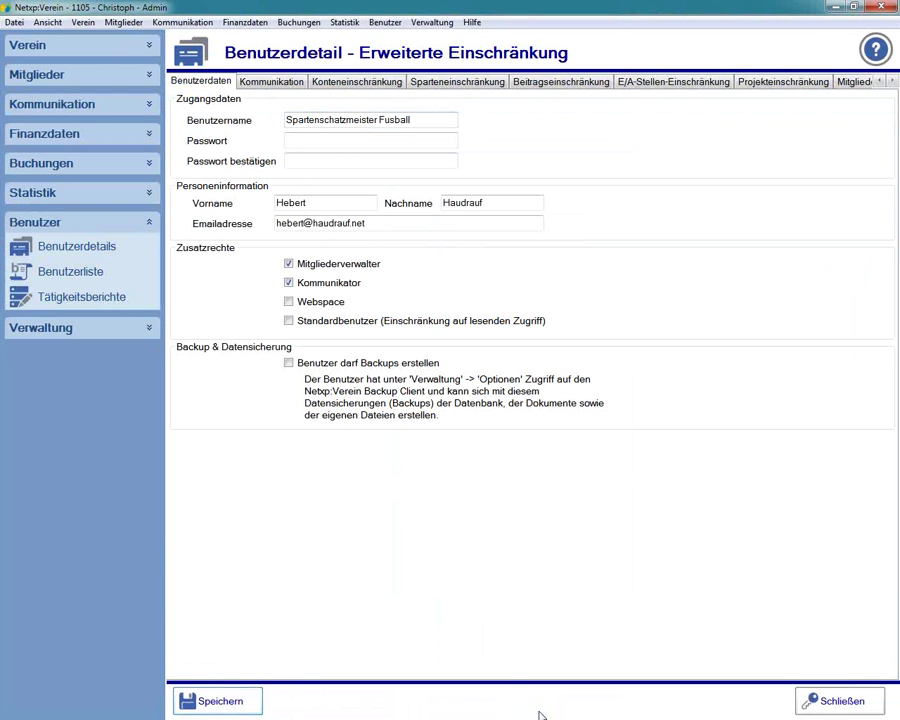
{"action": "left_click", "coordinate": [280, 111]}
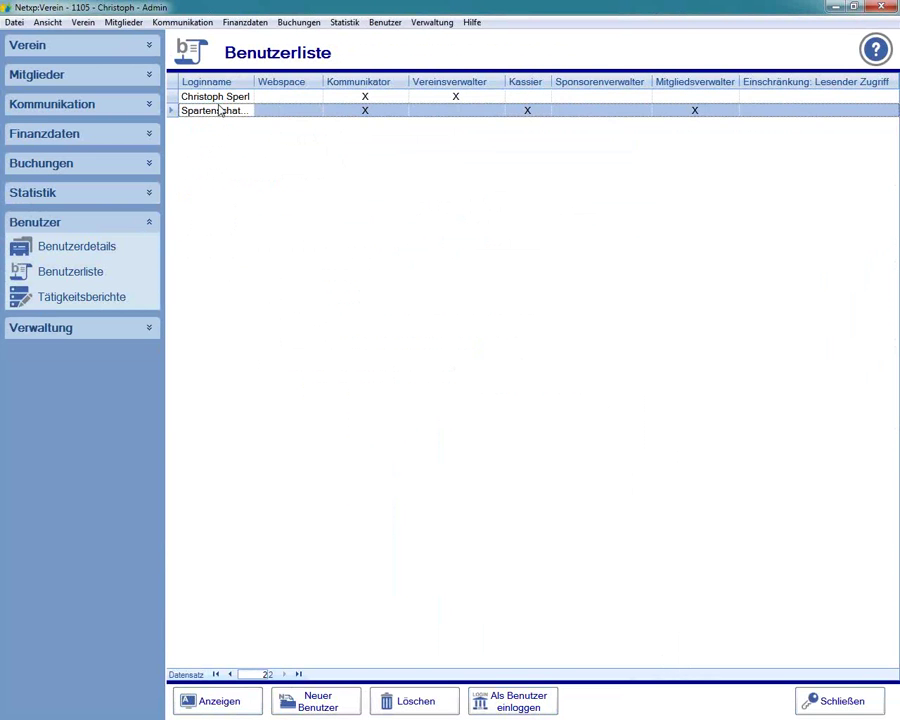
- Log in as the treasurer to check the Kommunikation module, then reopen the user's details as admin
{"action": "left_click", "coordinate": [533, 705]}
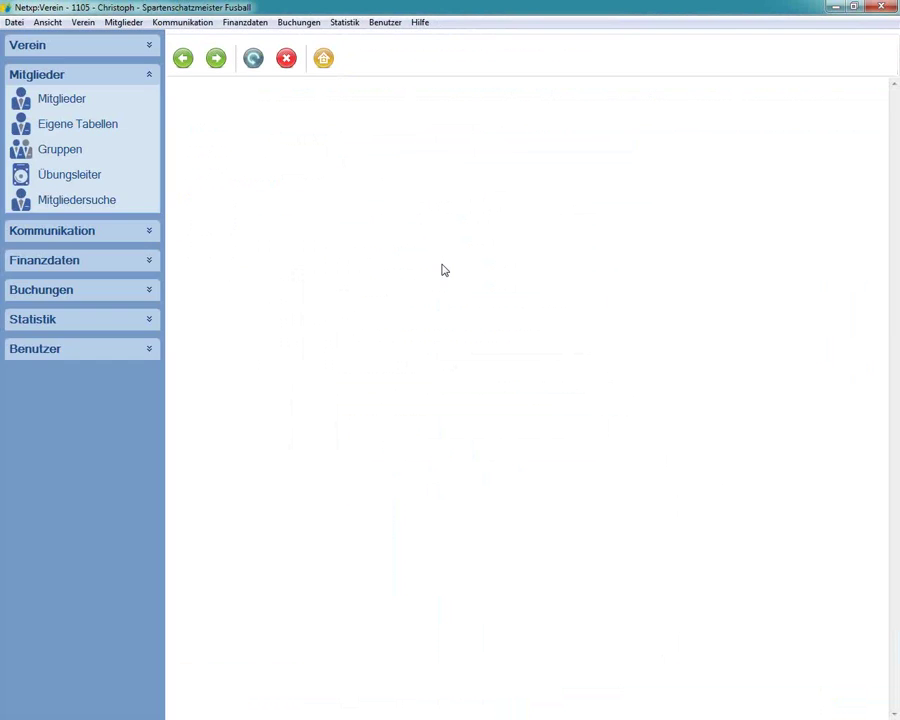
{"action": "left_click", "coordinate": [149, 231]}
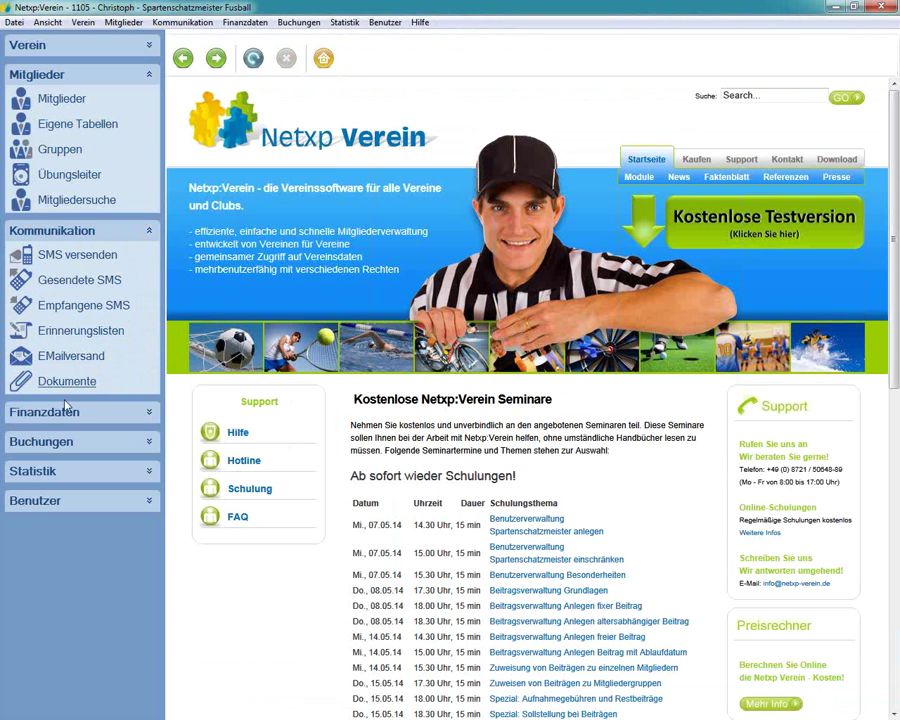
{"action": "left_click", "coordinate": [148, 413]}
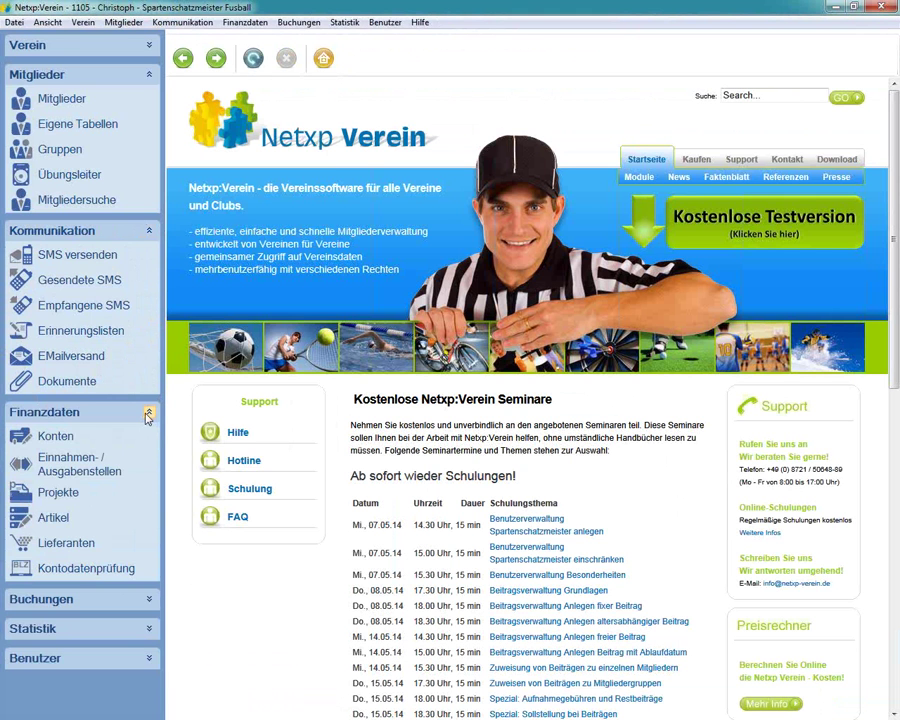
{"action": "left_click", "coordinate": [148, 413]}
{"action": "left_click", "coordinate": [149, 230]}
{"action": "left_click", "coordinate": [149, 74]}
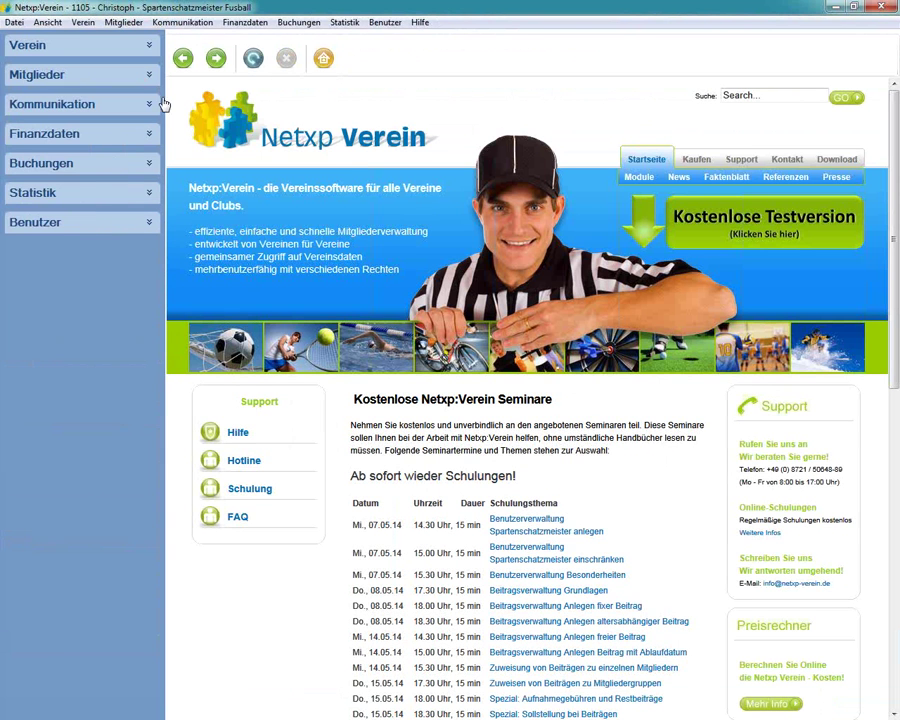
{"action": "left_click", "coordinate": [40, 163]}
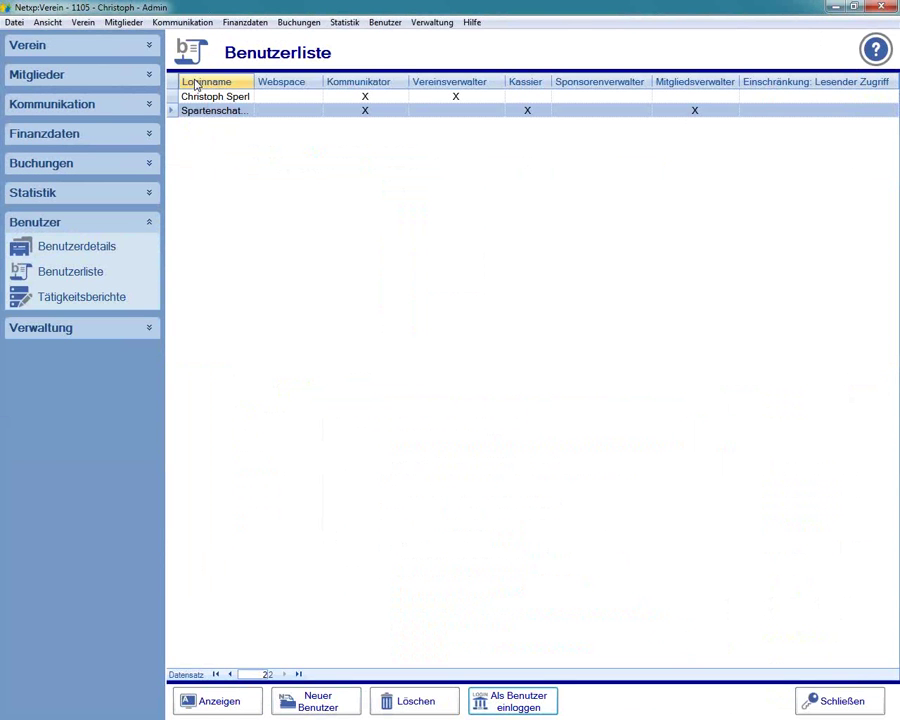
{"action": "left_click", "coordinate": [196, 112]}
{"action": "double_click", "coordinate": [196, 112]}
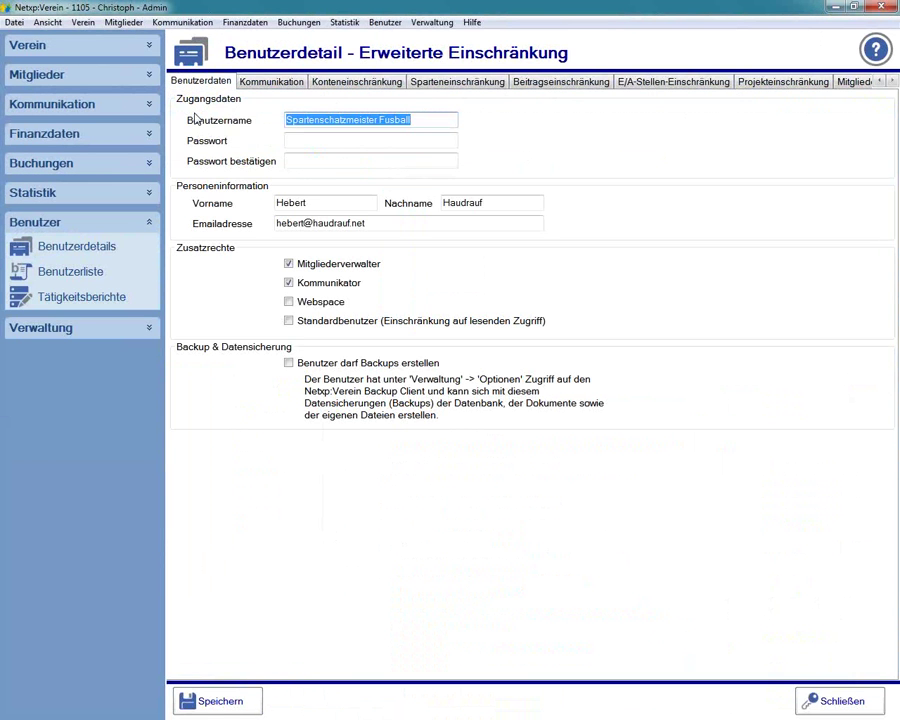